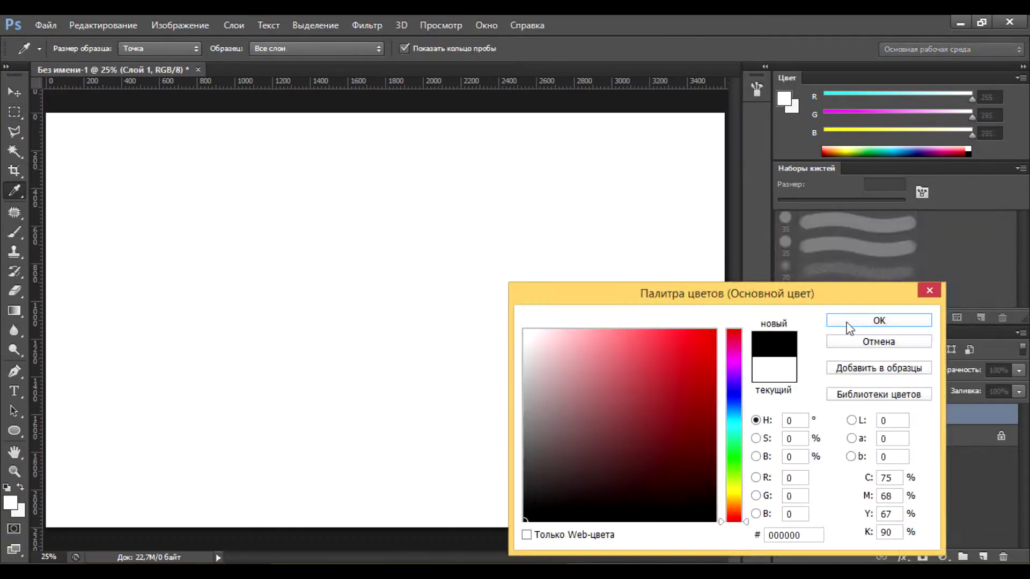
Set black as the foreground colour and switch to the Brush tool to sketch the eye
click(848, 321)
key(b)
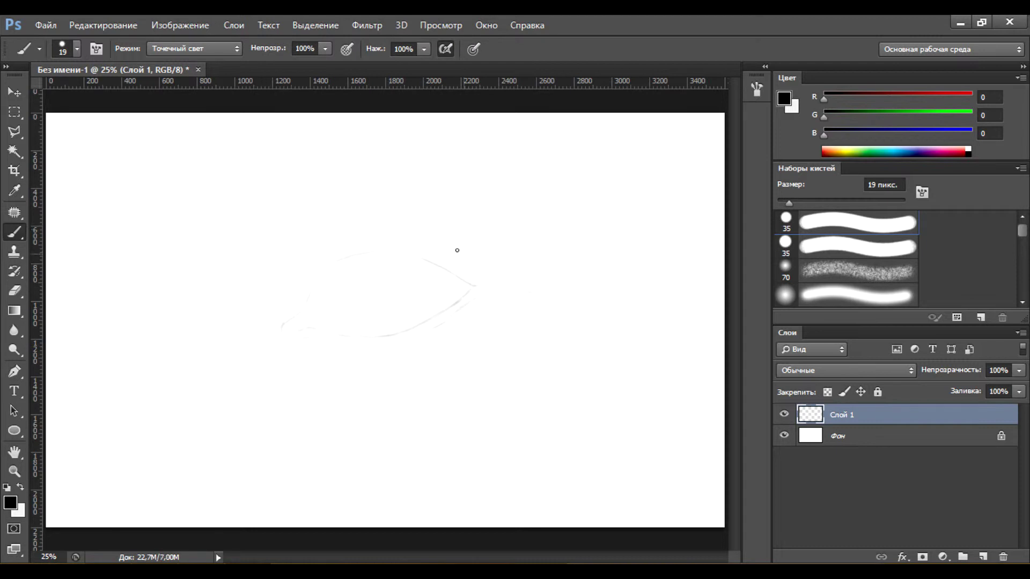
Draw a circle for the iris with the Ellipse tool and stroke its path onto a new layer
key(u)
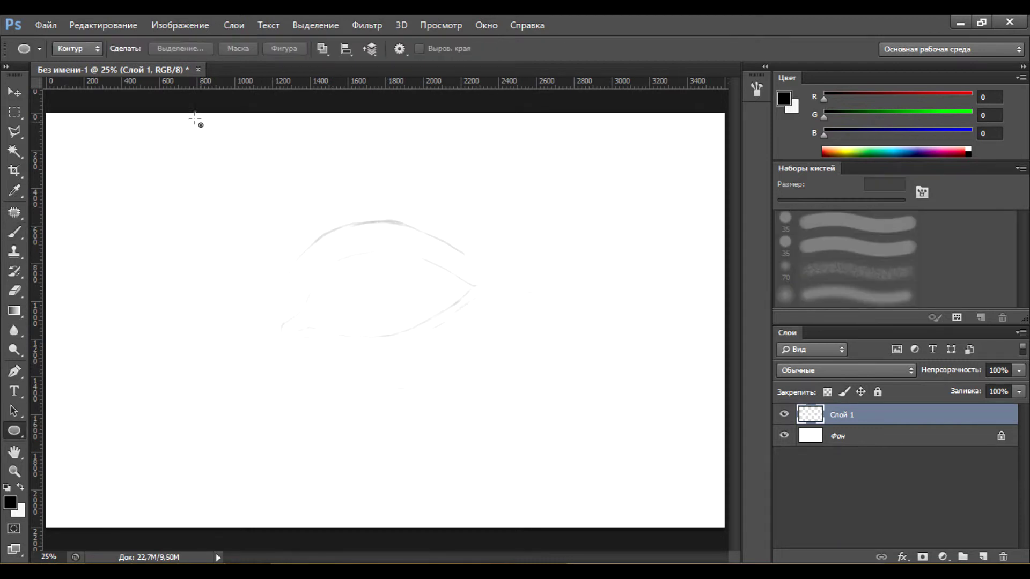
click(399, 48)
drag(370, 296, 330, 299)
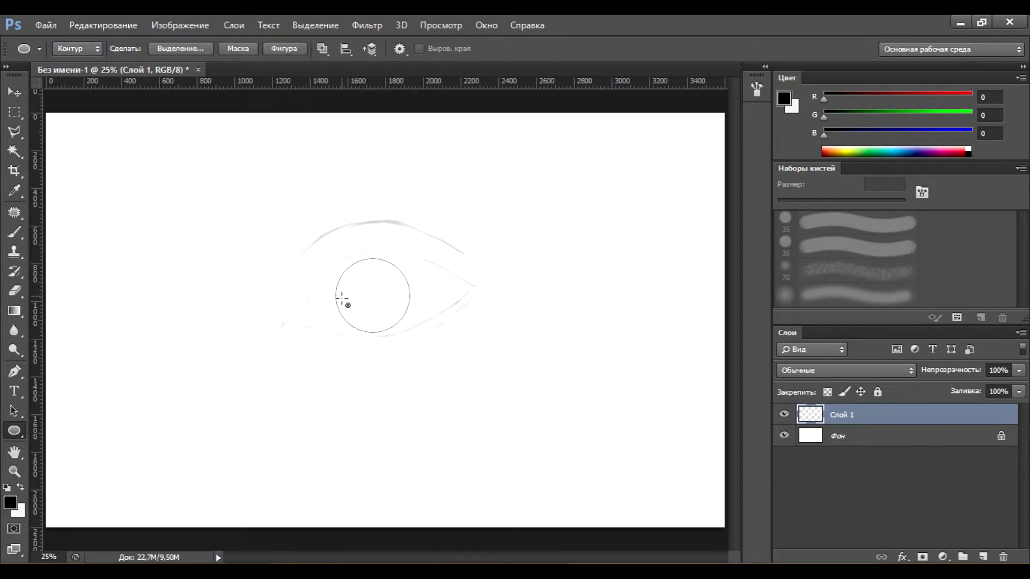
key(ctrl+shift+alt+n)
key(b)
key(p)
right_click(218, 366)
click(293, 48)
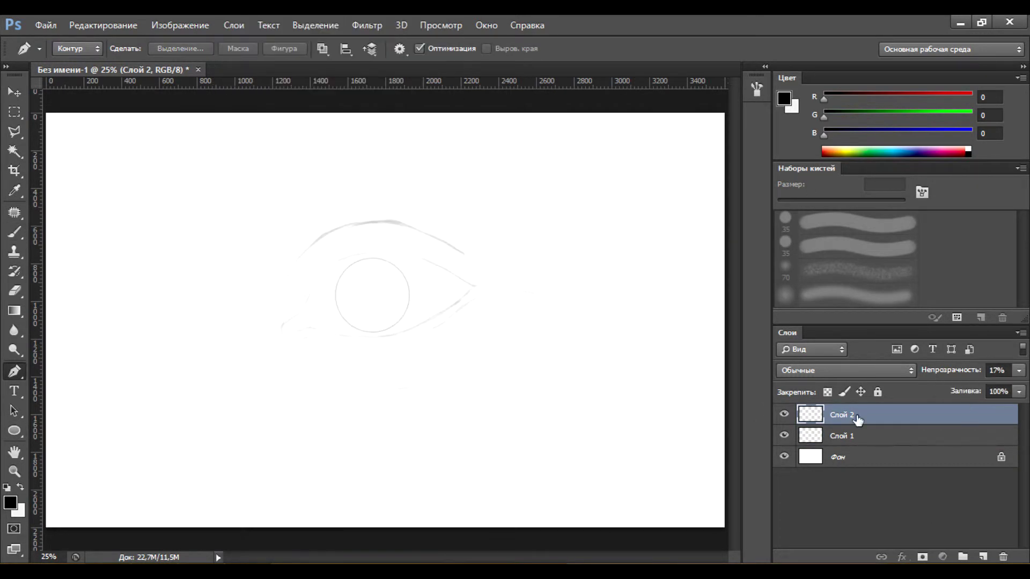
Paint a mid-grey base tone below the sketch, Gaussian-blur it, and add Layer 3
drag(858, 415, 858, 446)
key(b)
click(784, 98)
mouse_move(552, 321)
mouse_down()
mouse_move(252, 424)
mouse_move(368, 223)
mouse_move(256, 372)
mouse_move(581, 237)
mouse_up()
key(ctrl+alt+f)
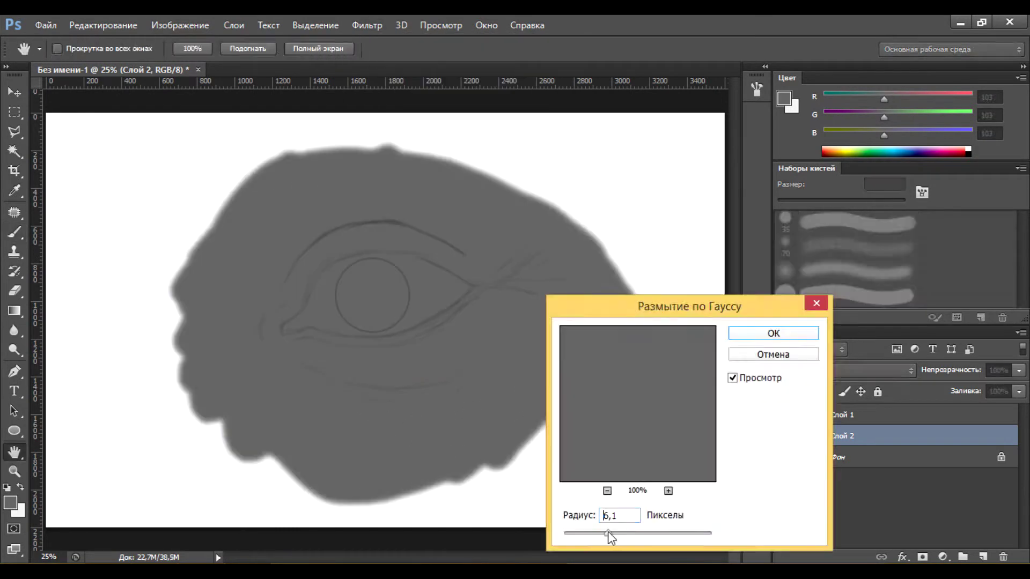
key(Return)
key(ctrl+shift+alt+n)
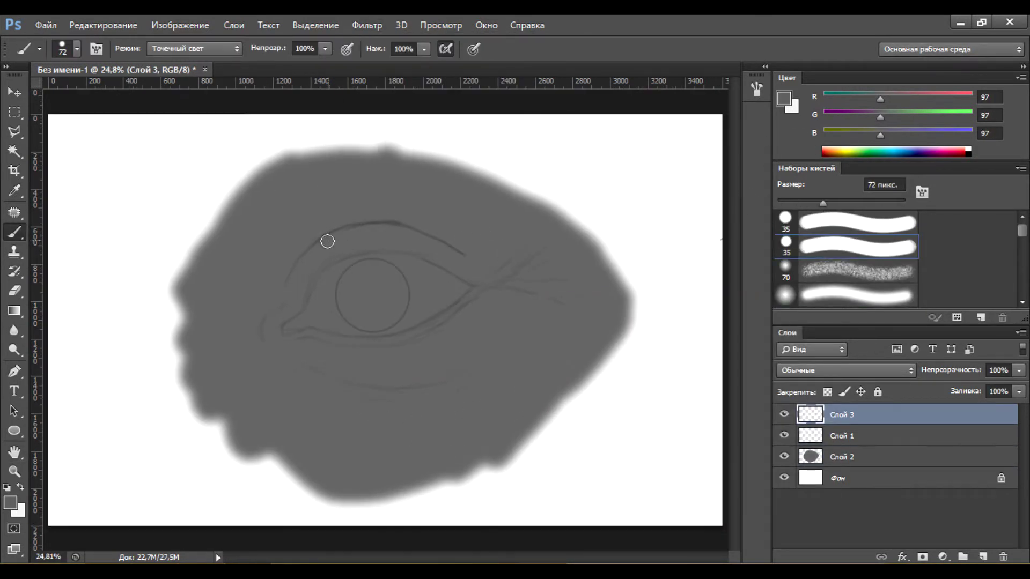
Shade the upper lid, lower lid and eye corners with dark grey strokes
drag(280, 321, 295, 291)
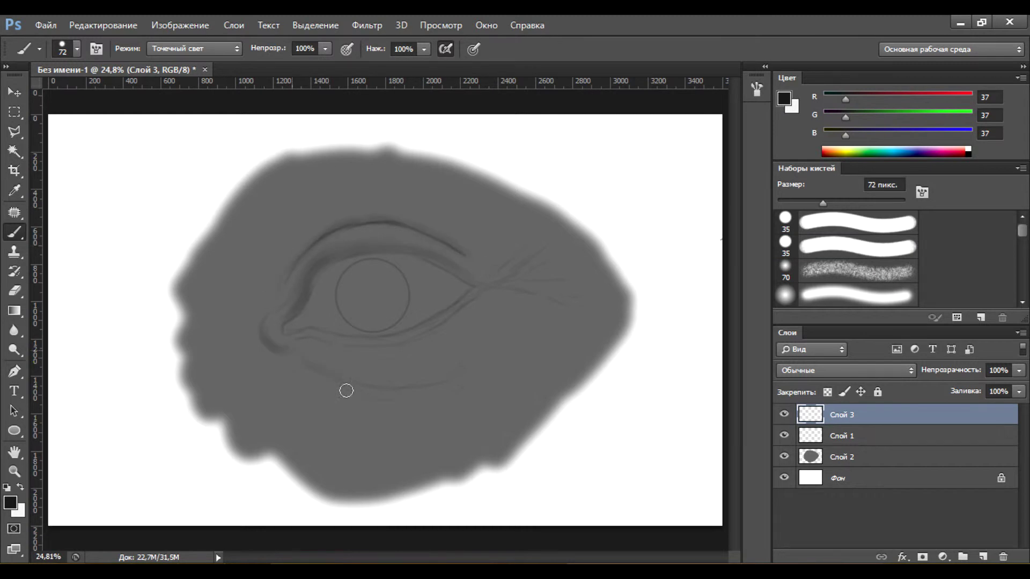
key(bracketright)
key(bracketright)
key(bracketright)
mouse_move(449, 356)
mouse_down()
mouse_move(299, 459)
mouse_move(259, 409)
mouse_move(312, 388)
mouse_move(284, 267)
mouse_up()
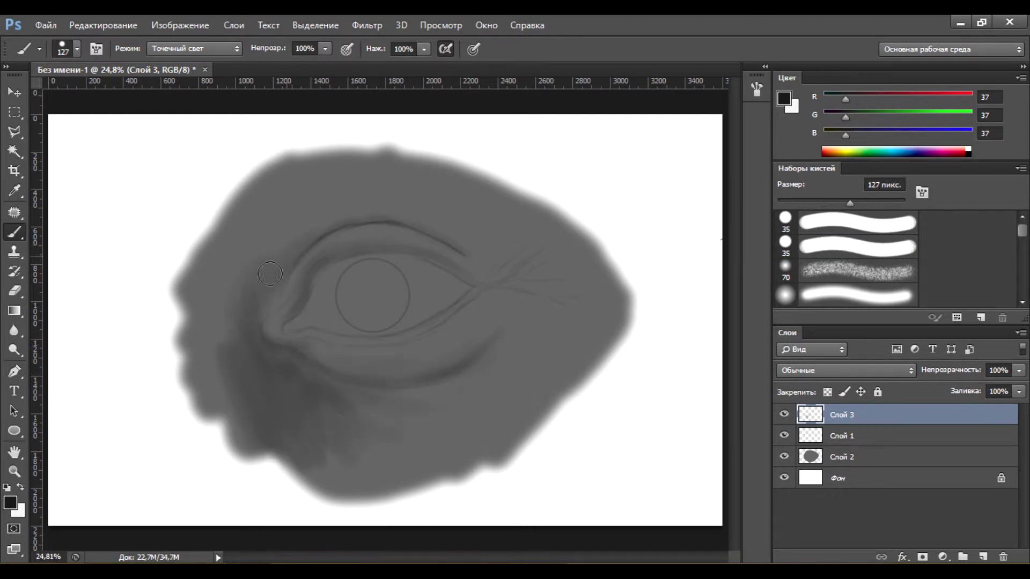
mouse_move(226, 315)
mouse_down()
mouse_move(356, 420)
mouse_move(547, 267)
mouse_up()
Paint white highlights along the lower eyelid and upper eye area with a smaller brush
click(968, 149)
key(bracketleft)
key(bracketleft)
key(bracketleft)
drag(396, 336, 485, 284)
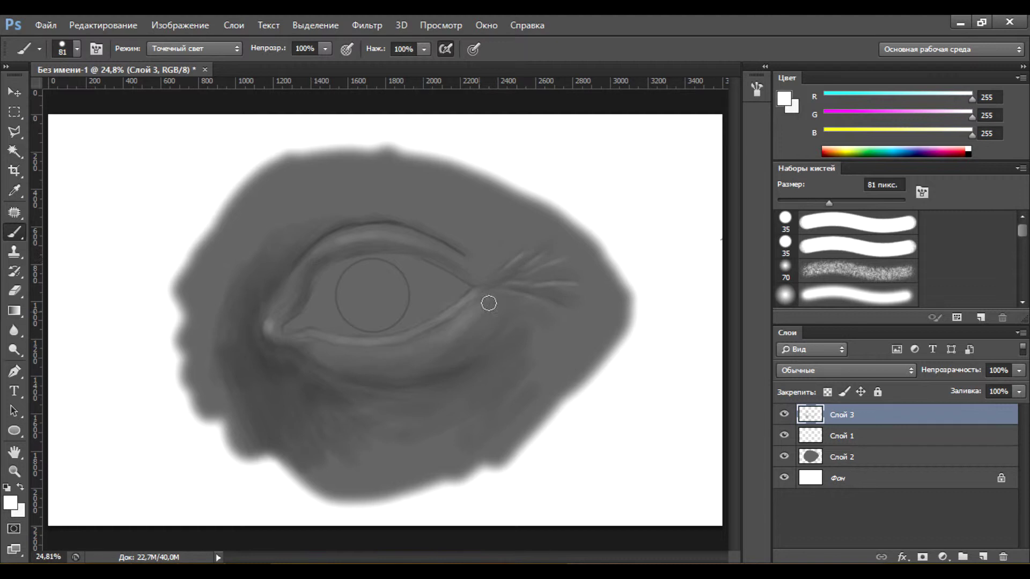
drag(273, 207, 282, 237)
right_click(851, 416)
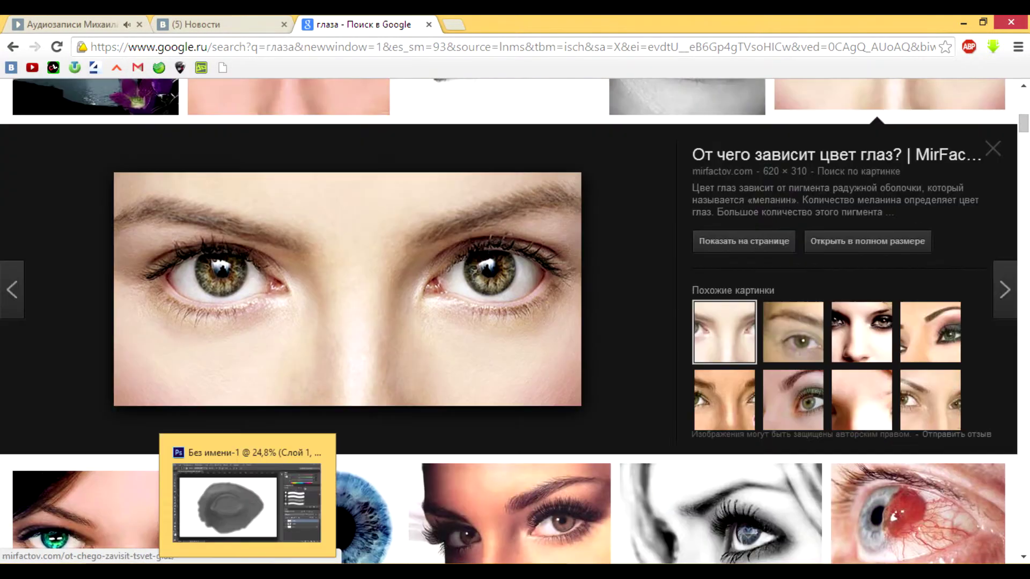
Leave the Google 'глаза' search and return to the eye painting in Photoshop
click(248, 560)
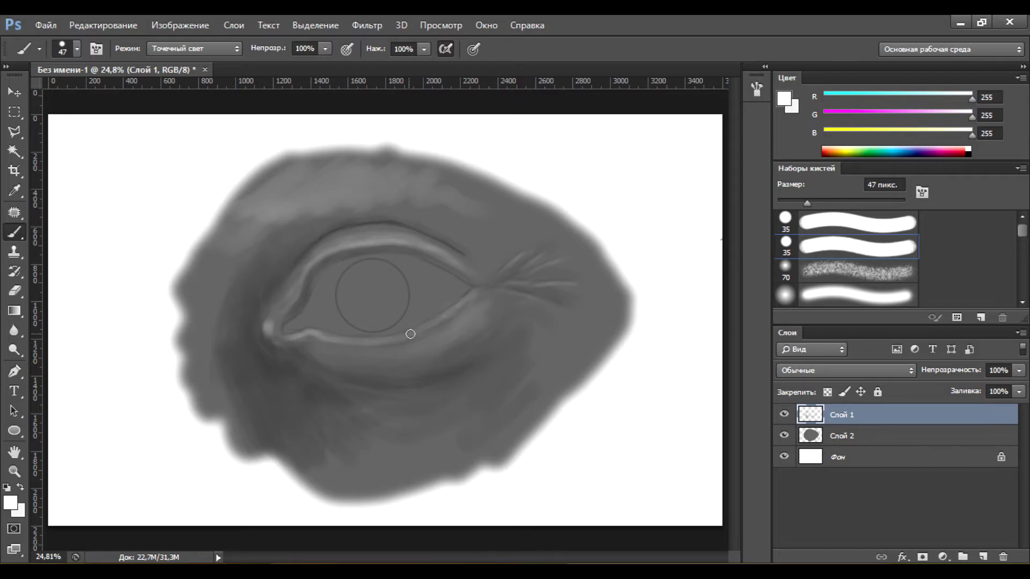
Set the colour to 191919 and darken the upper crease, inner corner, lower lid and cheek
text(191919)
key(Return)
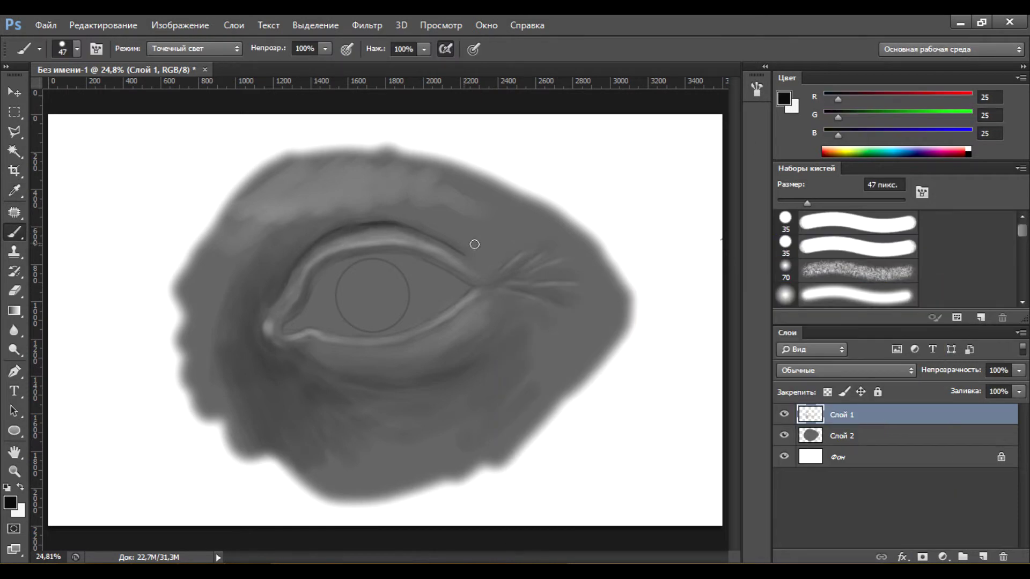
drag(316, 233, 425, 227)
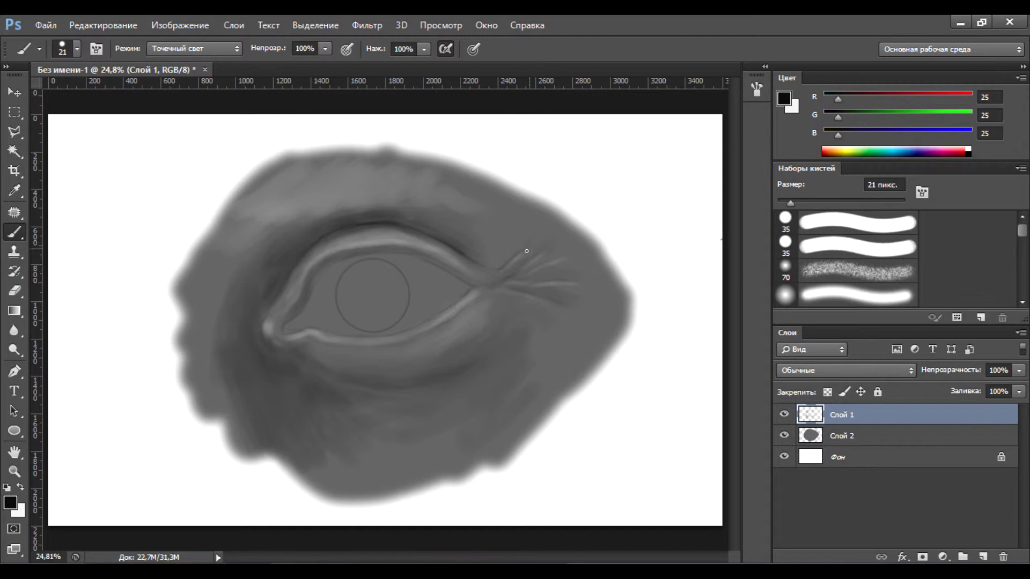
key(bracketright)
key(bracketright)
key(bracketright)
drag(284, 361, 281, 364)
key(bracketright)
key(bracketright)
key(bracketright)
mouse_move(514, 359)
mouse_down()
mouse_move(421, 423)
mouse_move(281, 453)
mouse_move(258, 285)
mouse_up()
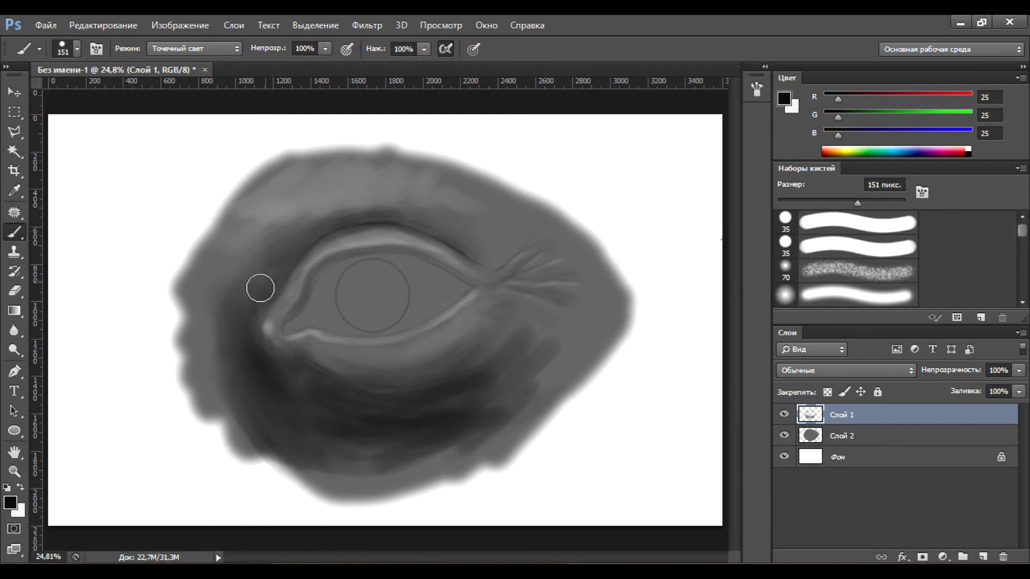
Blend the shading under the lower lid with the Mixer Brush, then add a new layer
key(shift+b)
drag(444, 416, 499, 376)
key(ctrl+shift+alt+n)
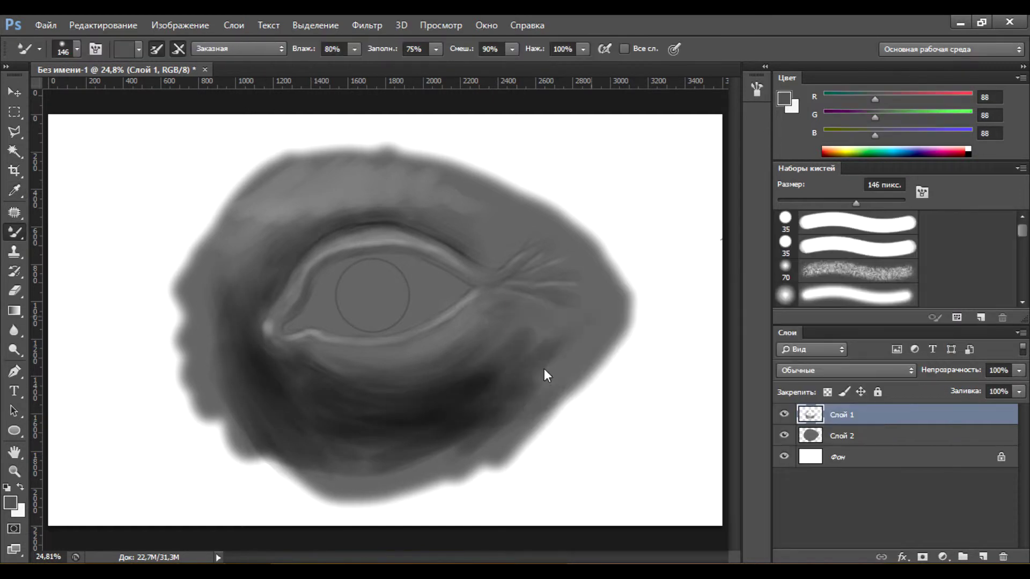
key(shift+b)
Paint soft near-black shadows under the lower lid and to the right of the eye
alt+click(427, 385)
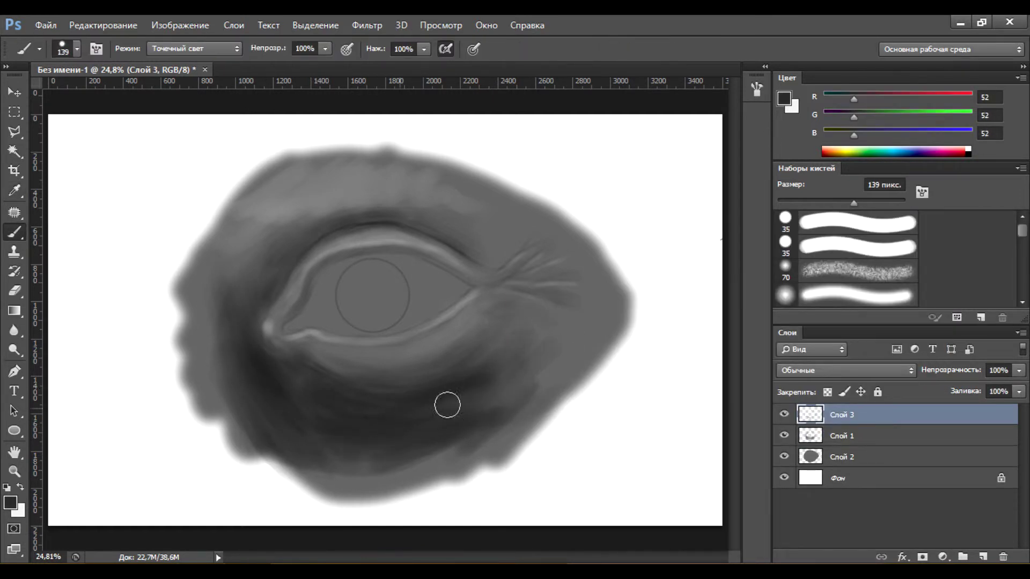
key(bracketleft)
key(bracketleft)
key(bracketleft)
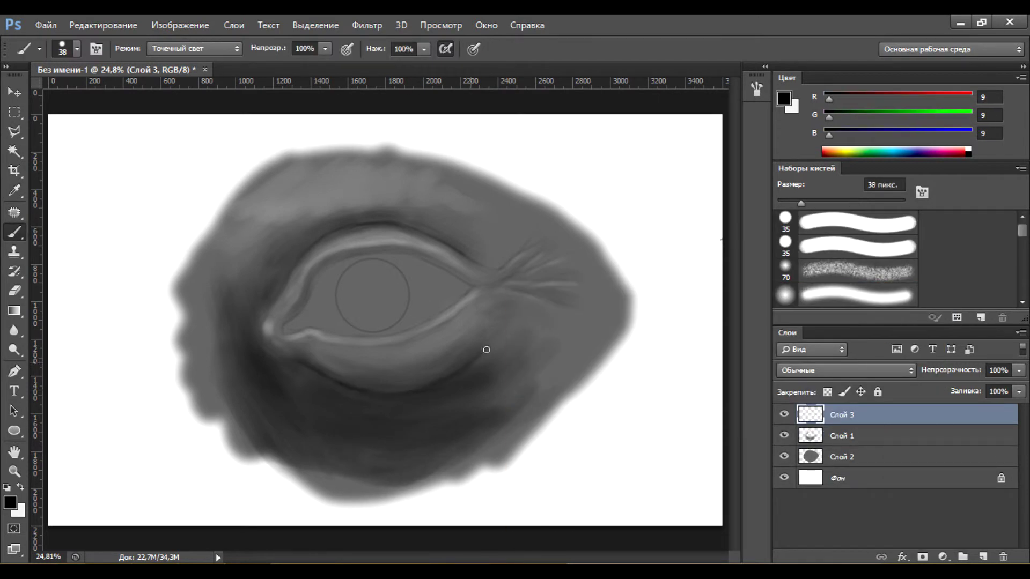
key(bracketright)
key(bracketright)
key(bracketright)
mouse_move(437, 404)
mouse_down()
mouse_move(328, 377)
mouse_move(370, 375)
mouse_move(435, 349)
mouse_up()
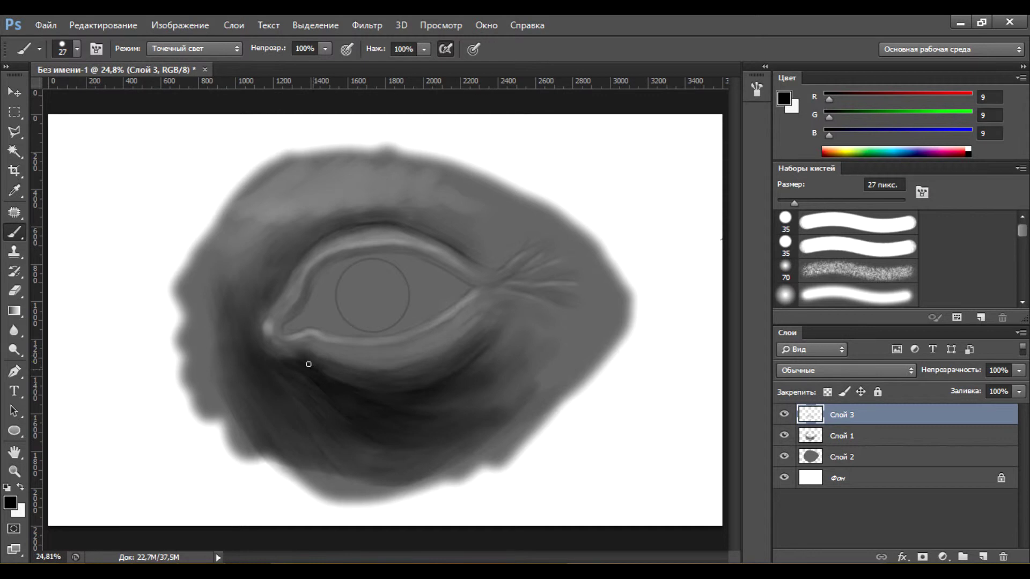
key(bracketright)
key(bracketright)
key(bracketright)
mouse_move(499, 332)
mouse_down()
mouse_move(556, 301)
mouse_move(503, 363)
mouse_move(553, 297)
mouse_move(483, 236)
mouse_up()
drag(838, 203, 793, 203)
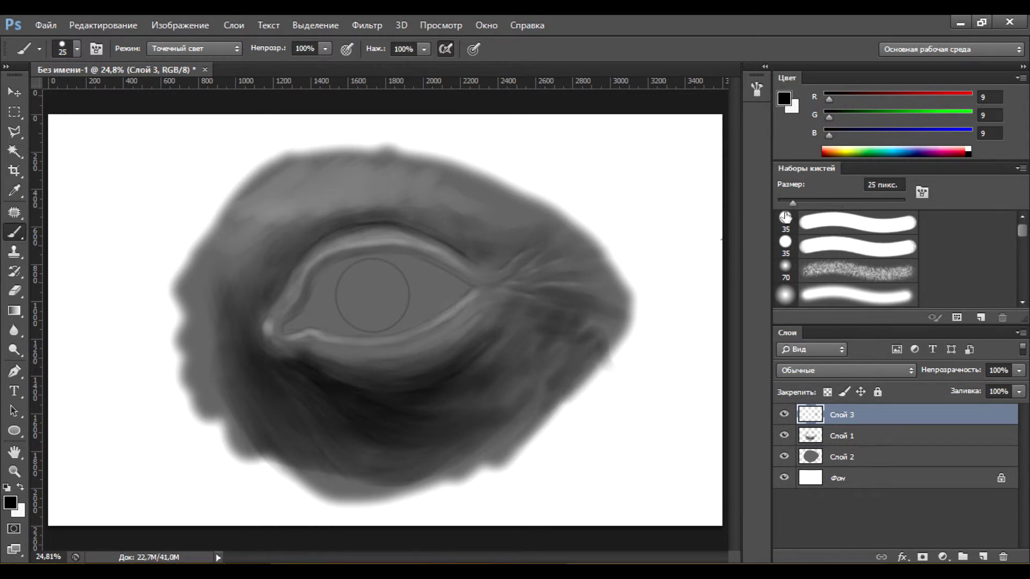
mouse_move(493, 335)
mouse_down()
mouse_move(395, 391)
mouse_move(289, 352)
mouse_move(367, 430)
mouse_move(286, 279)
mouse_up()
Merge the visible layers and warp the eye shape slightly downward
right_click(460, 392)
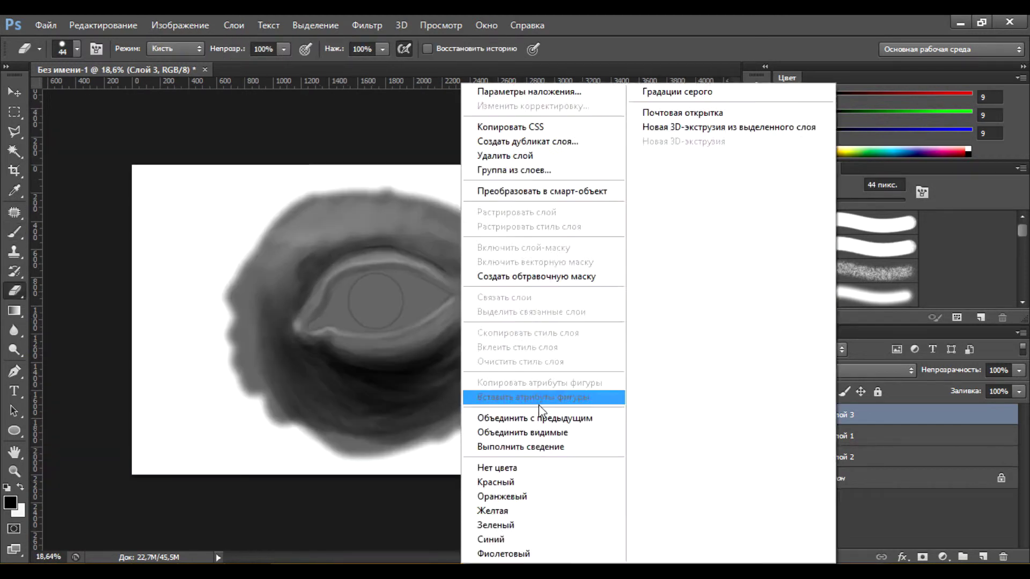
click(538, 414)
drag(424, 370, 402, 449)
key(Return)
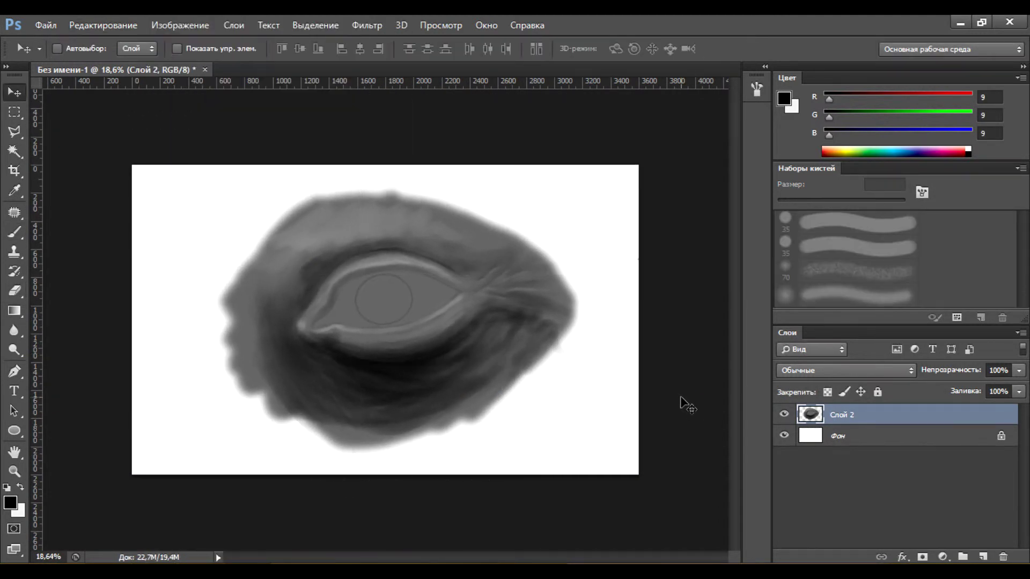
Darken the upper eyelid rim and add dark strokes below the eye
scroll(539, 329, down, 3)
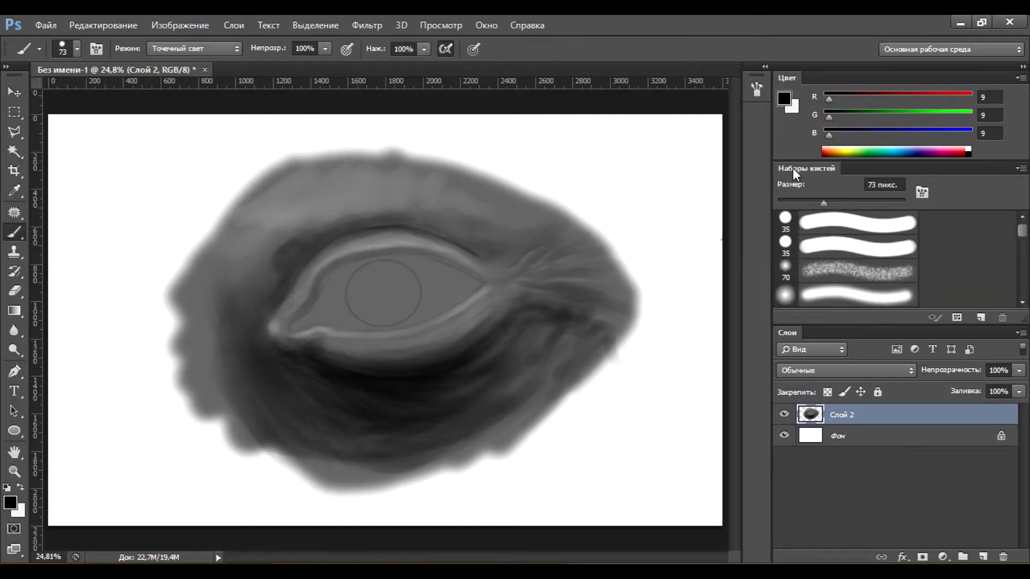
key(bracketright)
key(bracketright)
key(bracketright)
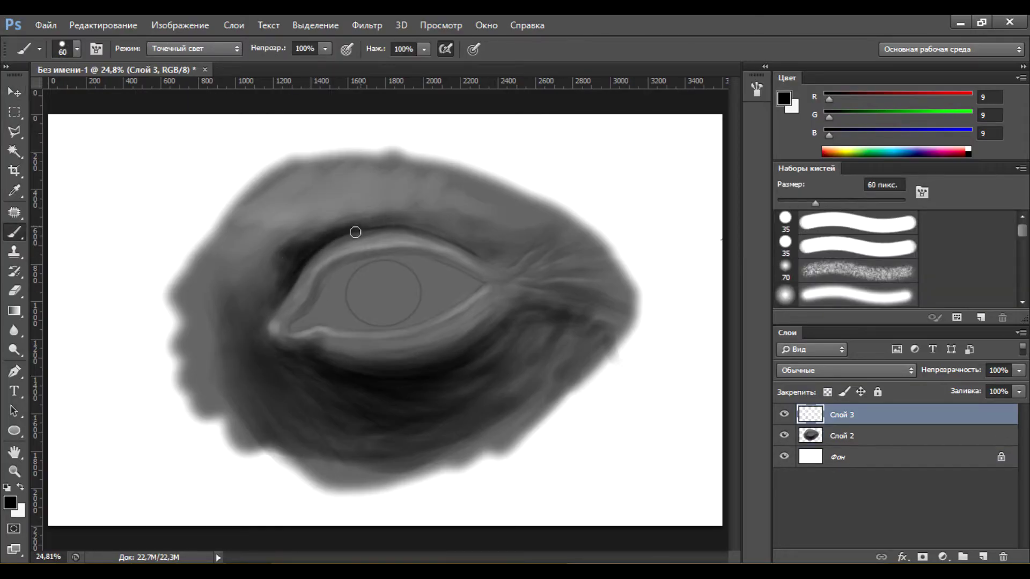
drag(288, 308, 458, 297)
mouse_move(429, 380)
mouse_down()
mouse_move(470, 338)
mouse_move(414, 368)
mouse_up()
click(858, 247)
mouse_move(289, 424)
mouse_down()
mouse_move(311, 374)
mouse_move(370, 445)
mouse_up()
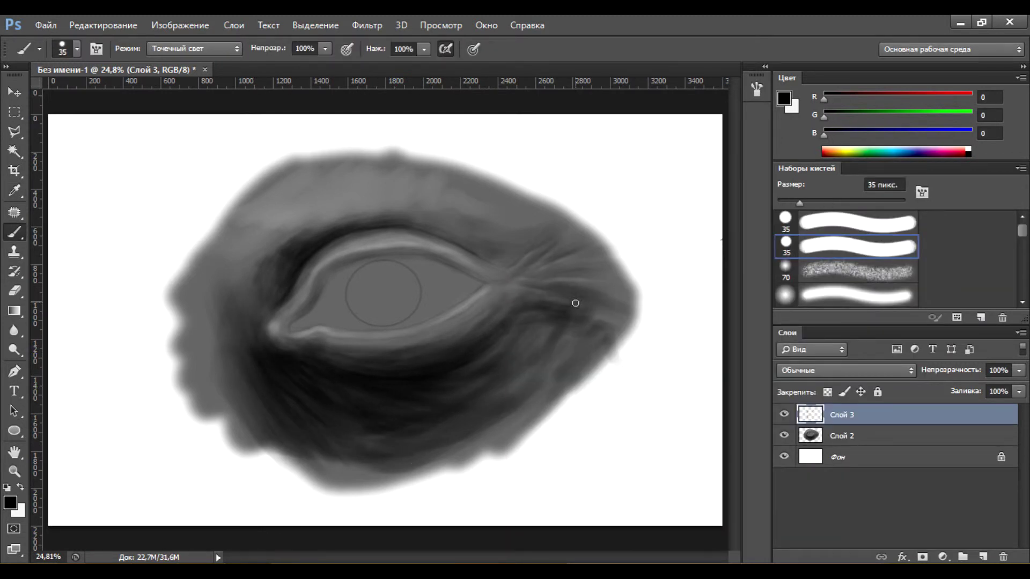
Trace the eyeball opening along both eyelid edges with a lasso selection
key(l)
scroll(301, 332, up, 3)
drag(267, 332, 331, 241)
drag(446, 181, 603, 217)
drag(584, 283, 436, 331)
drag(313, 322, 300, 326)
Paint the selected eyeball area white with the brush
key(ctrl+0)
key(b)
key(x)
mouse_move(375, 279)
mouse_down()
mouse_move(338, 310)
mouse_move(393, 339)
mouse_move(391, 257)
mouse_move(443, 326)
mouse_move(483, 279)
mouse_up()
Deselect, zoom into the inner corner and shade the tear duct dark grey
key(x)
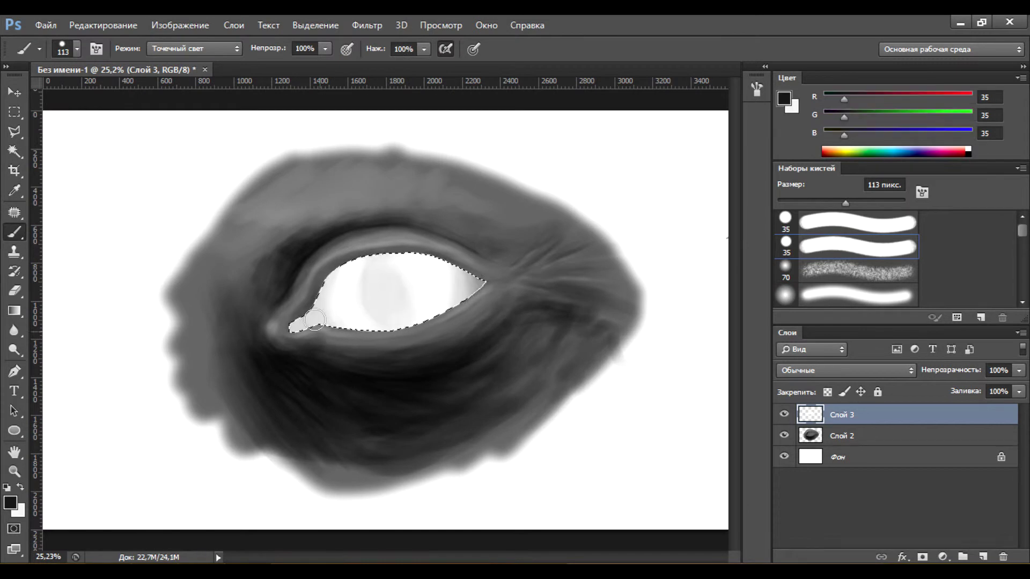
key(ctrl+d)
drag(845, 202, 797, 202)
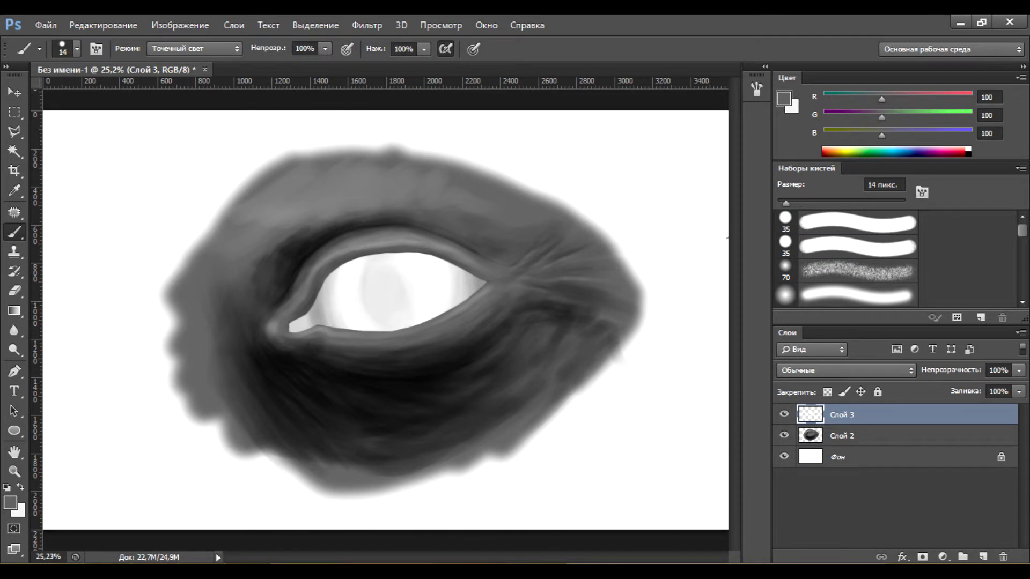
drag(292, 352, 330, 317)
mouse_move(290, 354)
mouse_down()
mouse_move(325, 345)
mouse_move(338, 319)
mouse_move(336, 333)
mouse_up()
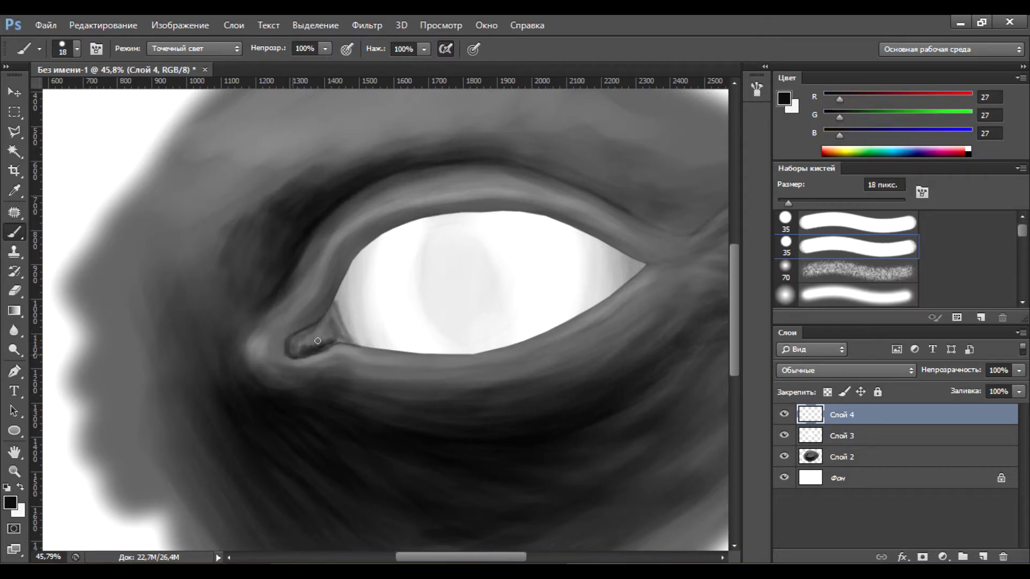
Add small white glints at the inner eye corner
key(e)
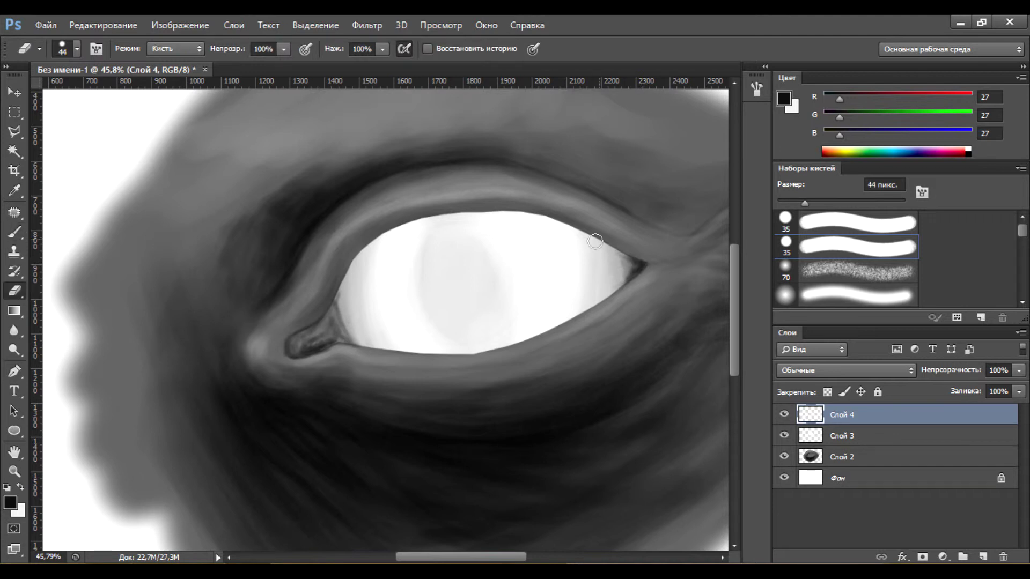
key(b)
key([)
key([)
key([)
click(310, 308)
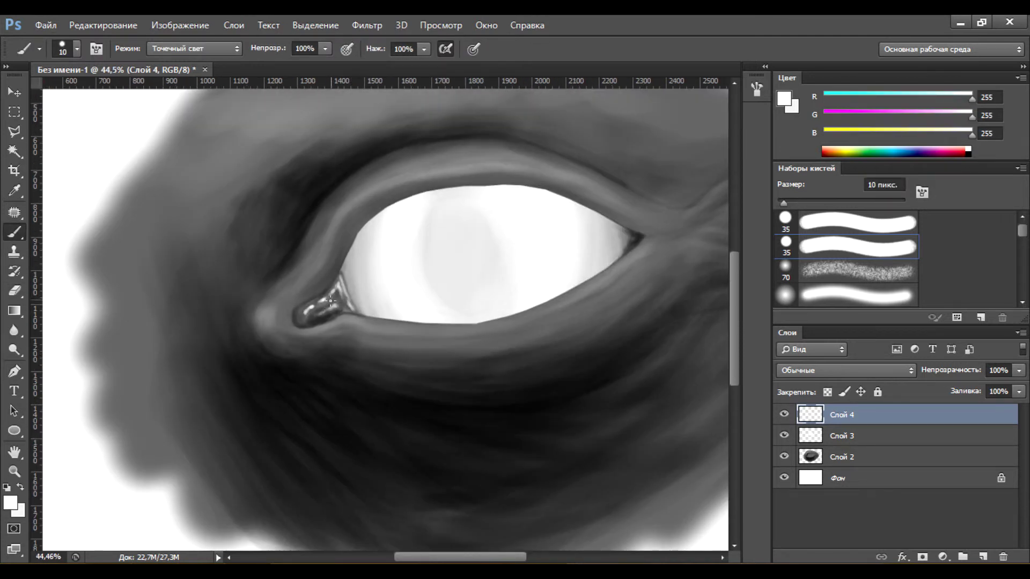
scroll(331, 300, up, 2)
alt+click(313, 363)
Paint fine 4 px strokes along the eyelids, then add a new empty layer
scroll(273, 346, up, 1)
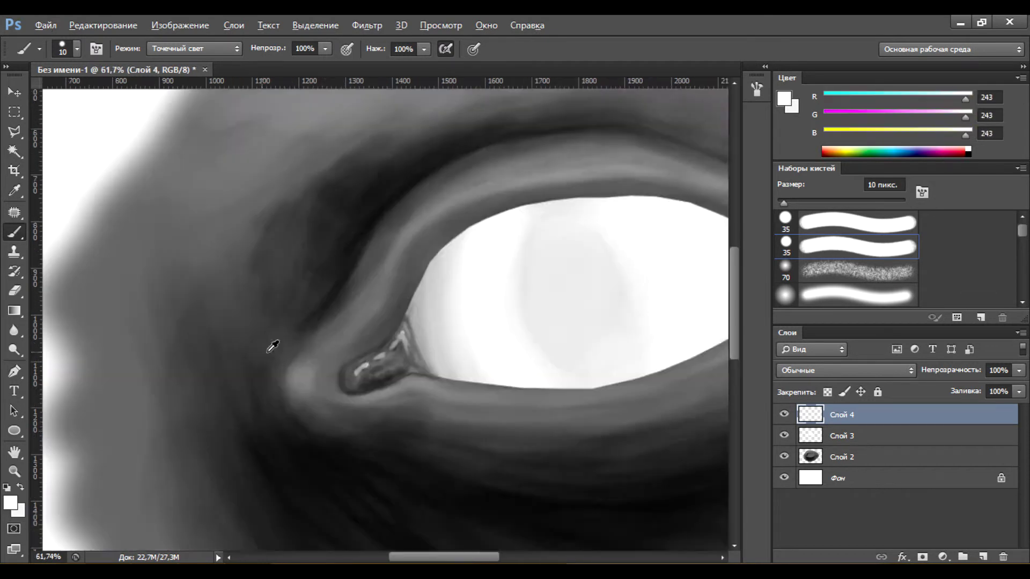
scroll(272, 347, up, 2)
key([)
key([)
key([)
drag(390, 296, 402, 354)
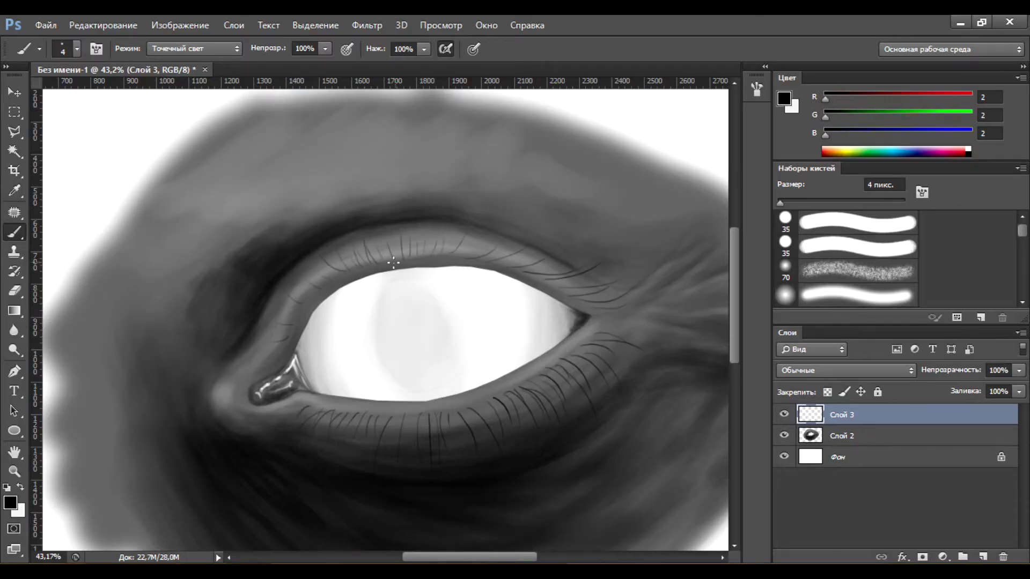
scroll(308, 293, down, 5)
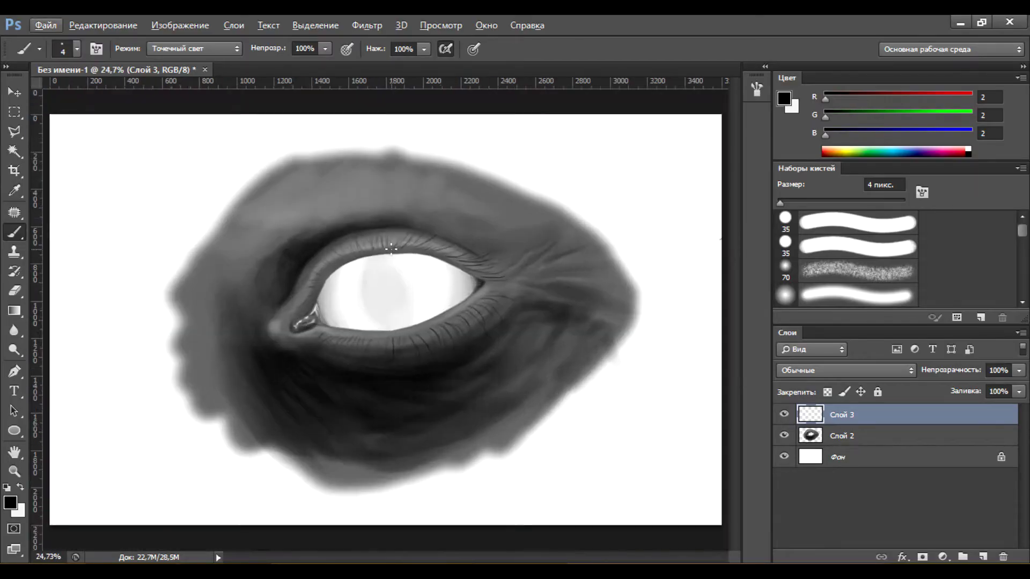
scroll(461, 256, up, 5)
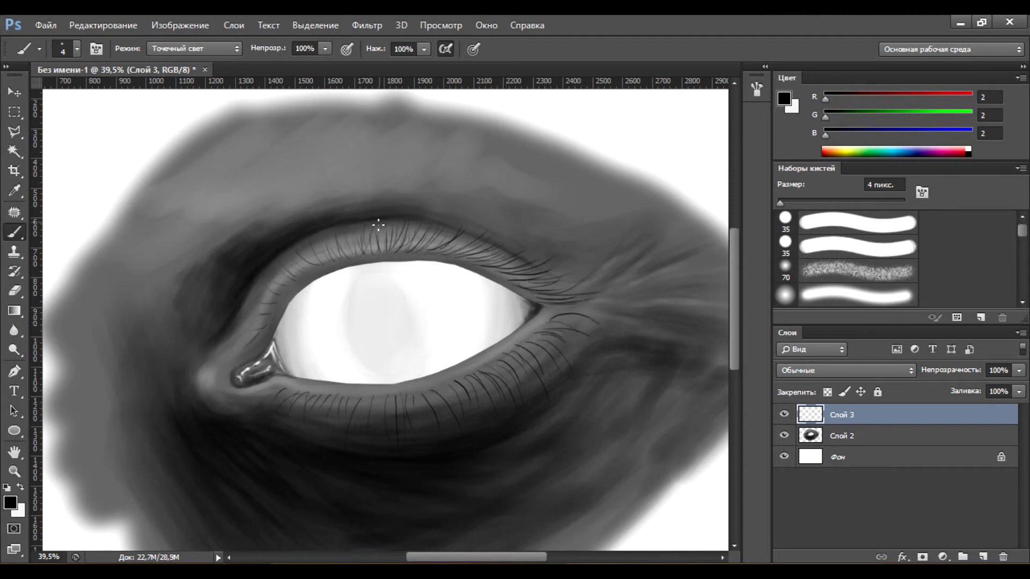
scroll(544, 335, down, 5)
scroll(576, 309, up, 4)
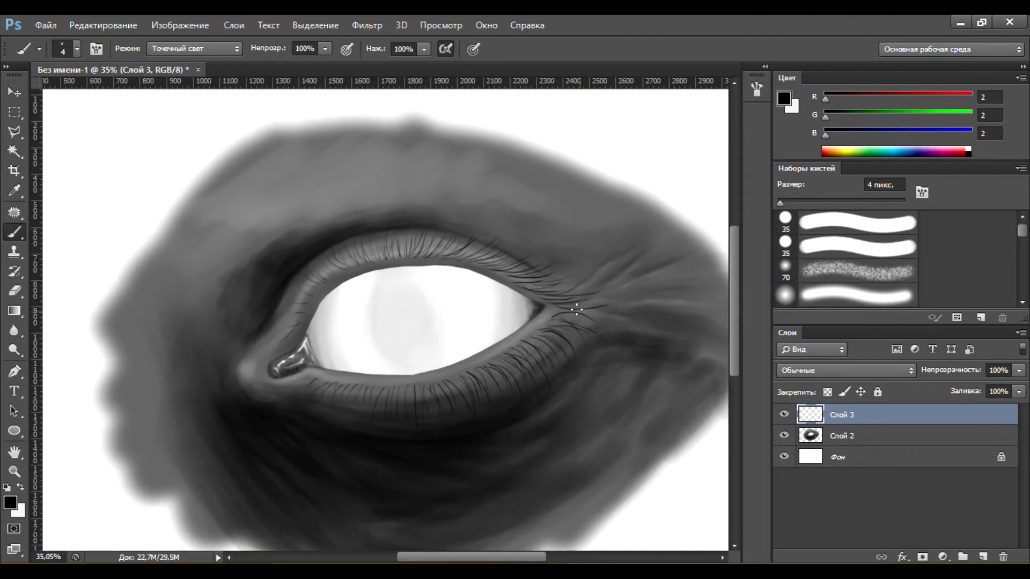
key(ctrl+shift+alt+n)
Hide the eyelash layer and paint fine iris detail with a smaller white brush
key(x)
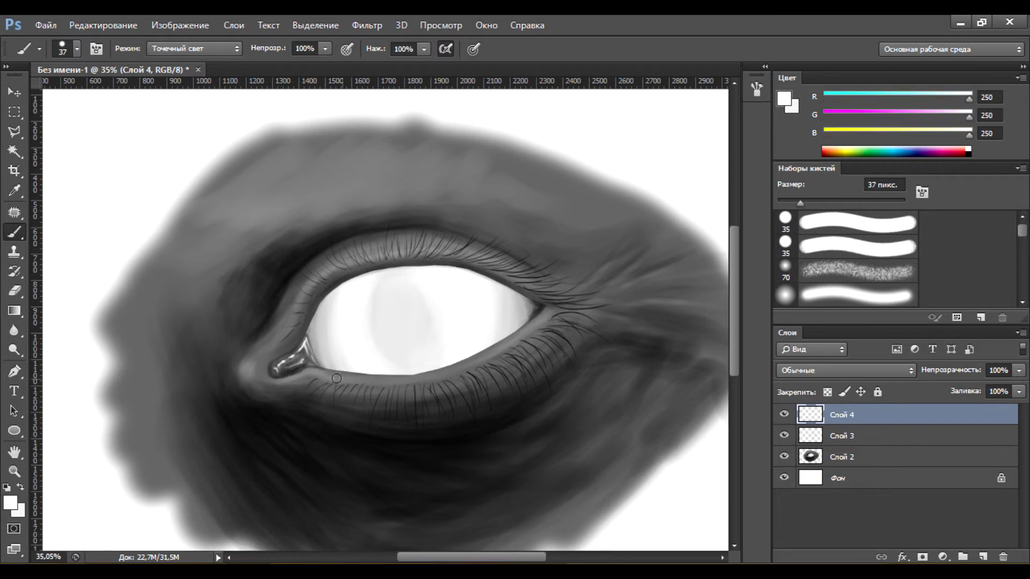
key(bracketleft)
key(bracketleft)
key(bracketleft)
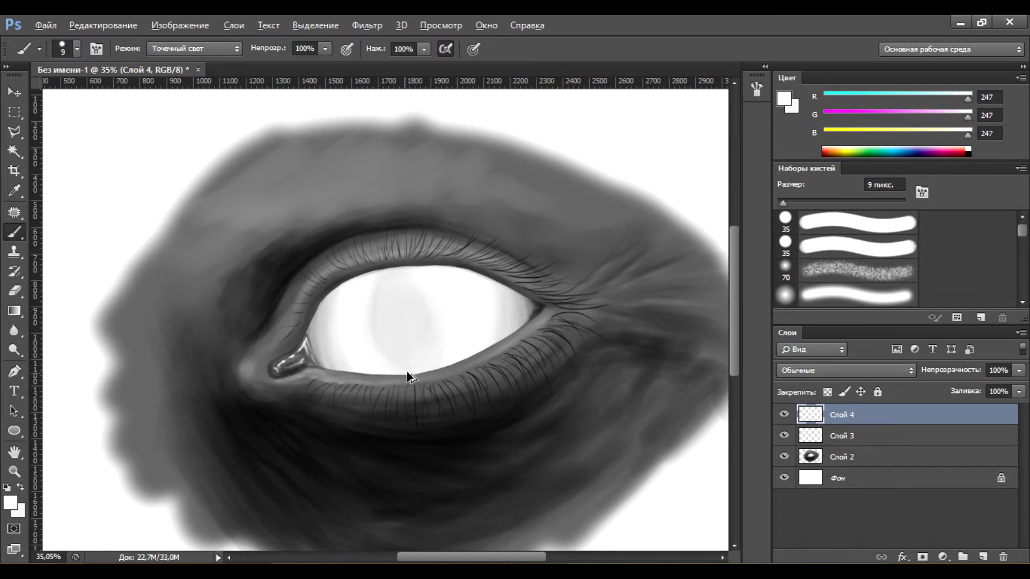
scroll(413, 349, down, 1)
scroll(421, 315, up, 1)
click(783, 435)
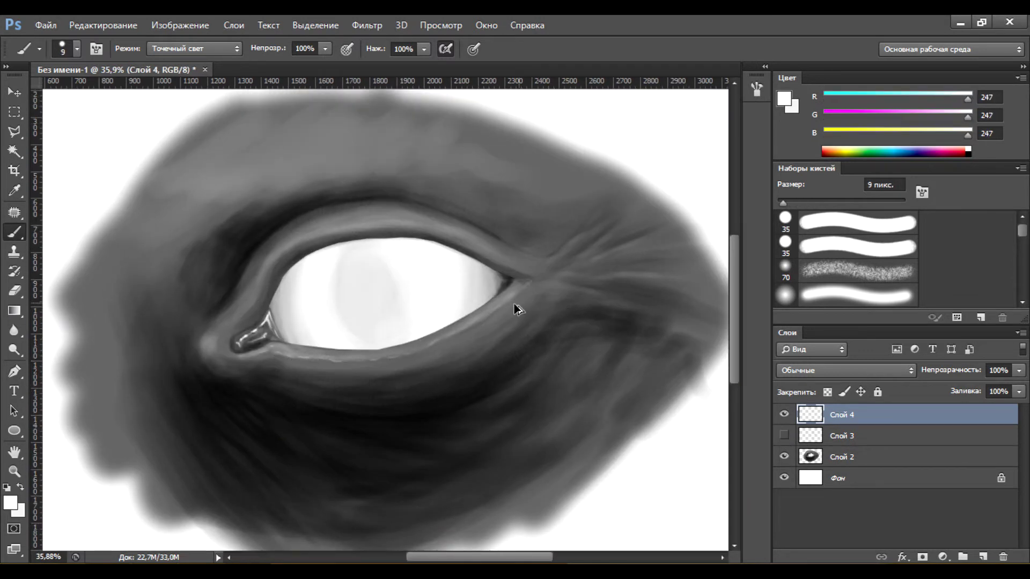
drag(435, 235, 552, 272)
scroll(355, 162, down, 5)
scroll(375, 268, up, 3)
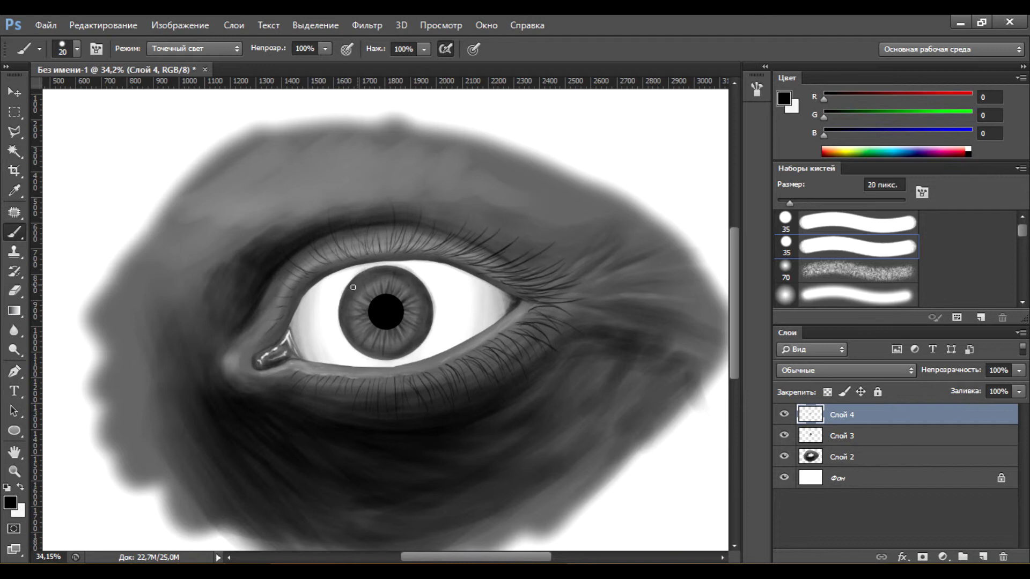
Darken the upper eyelid edge from the inner corner with two long strokes
key(e)
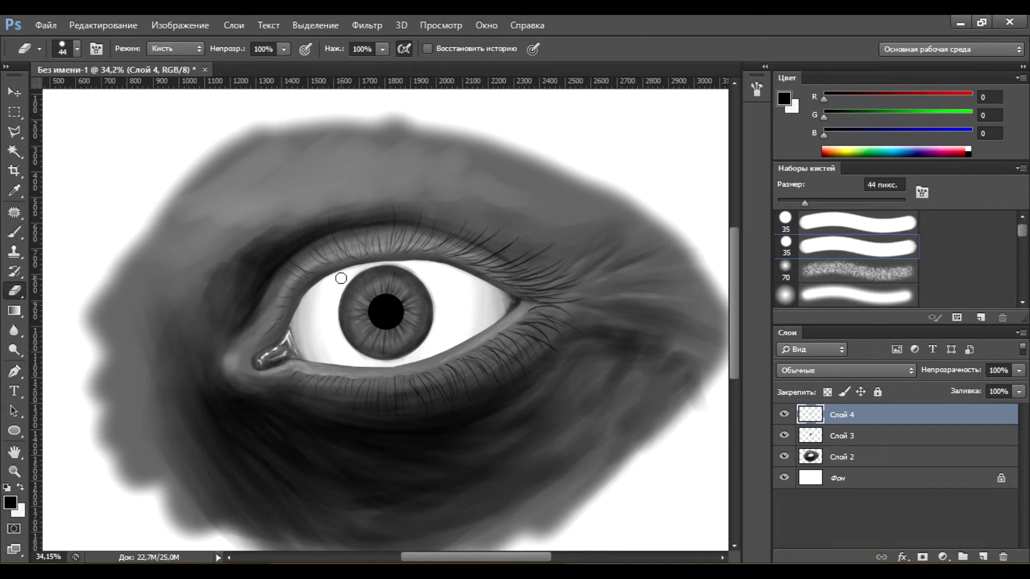
key(b)
key(x)
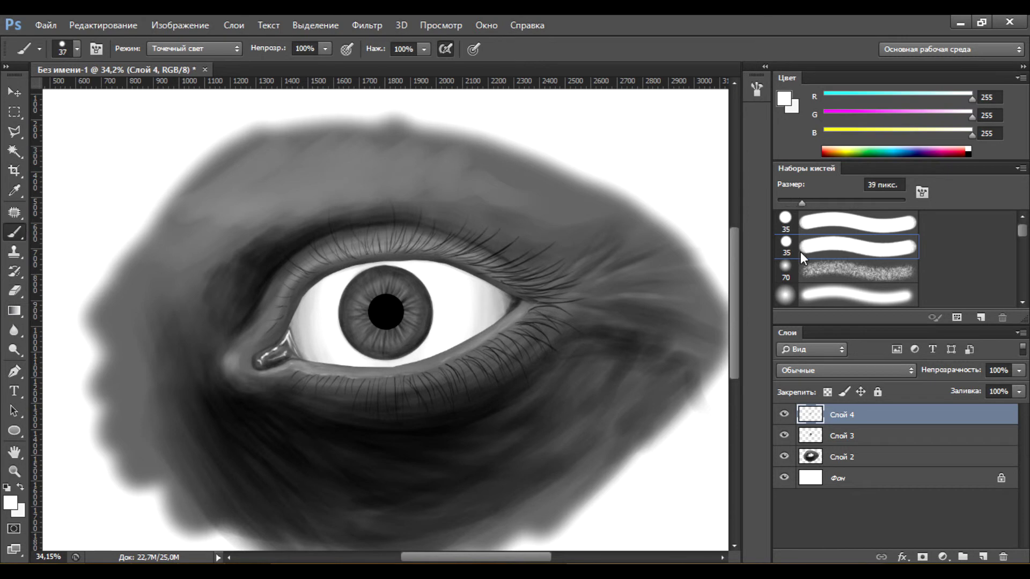
right_click(858, 414)
key(Escape)
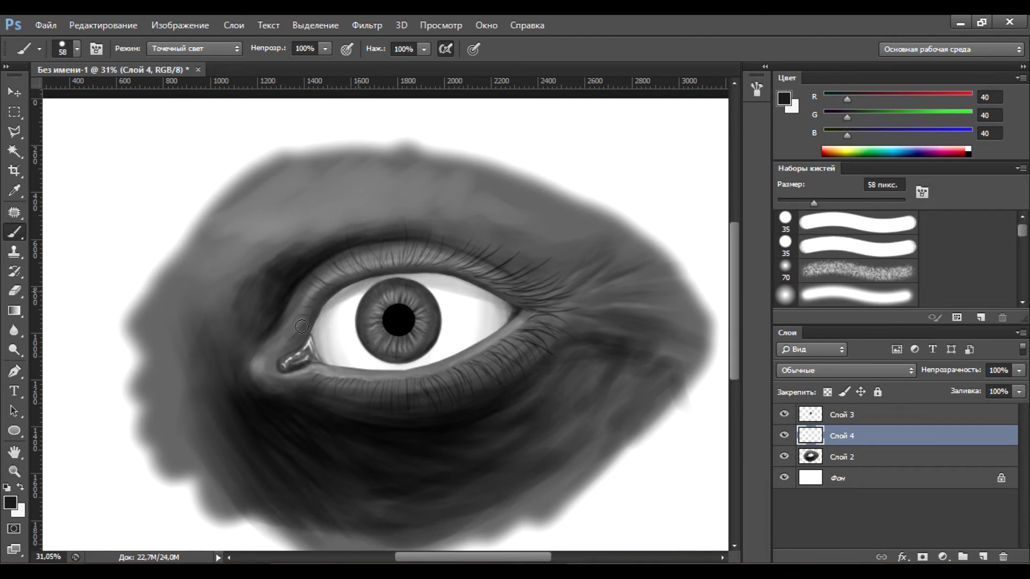
drag(301, 326, 509, 300)
drag(308, 332, 515, 308)
Pick a darker grey, merge the eye layers and add an empty layer above
key(bracketleft)
alt+click(392, 325)
scroll(320, 367, down, 2)
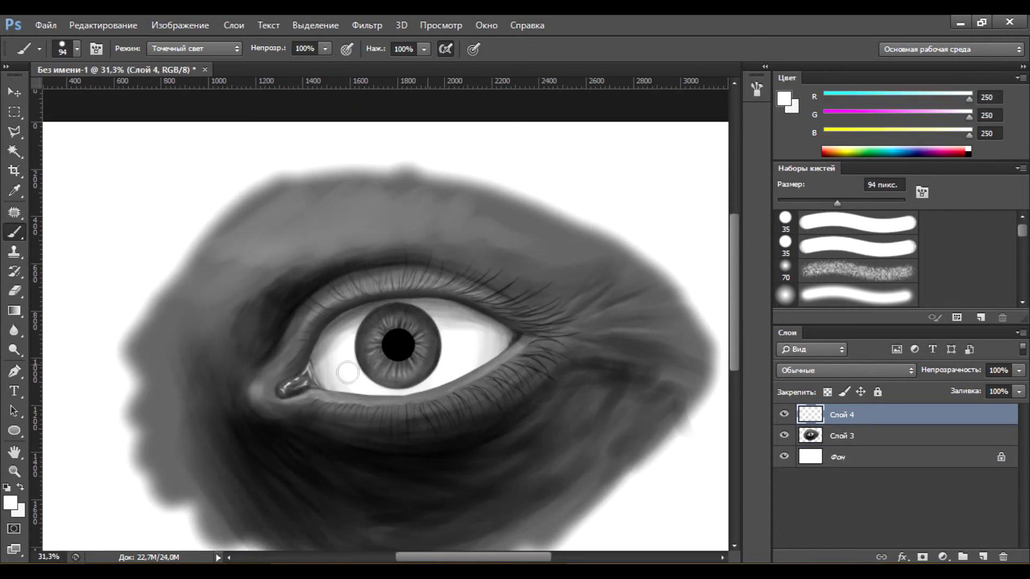
key(ctrl+shift+alt+n)
key(b)
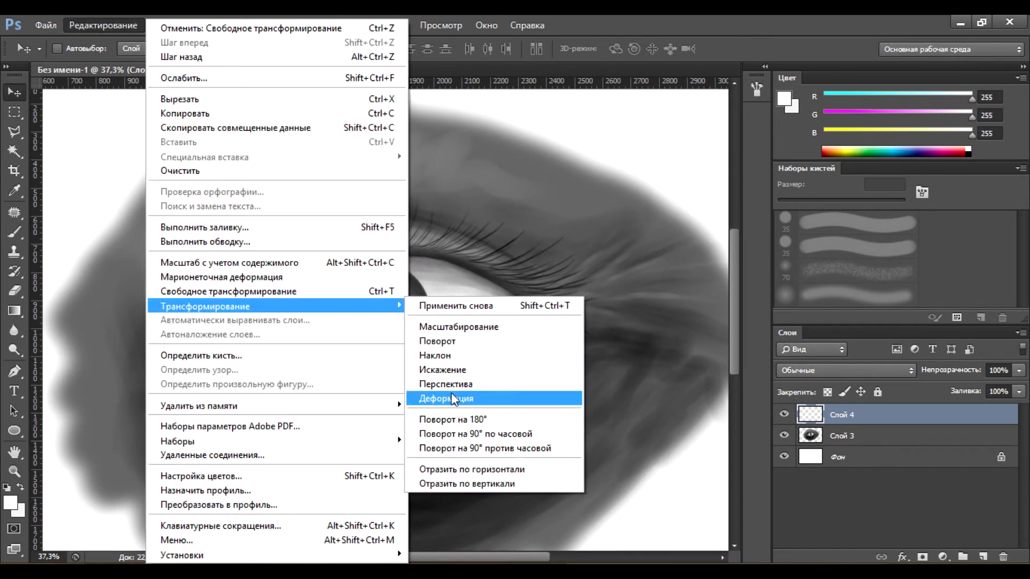
Warp the white highlight to follow the iris curve and apply the transform
click(451, 398)
drag(414, 320, 374, 327)
key(Escape)
key(Return)
key(ctrl+t)
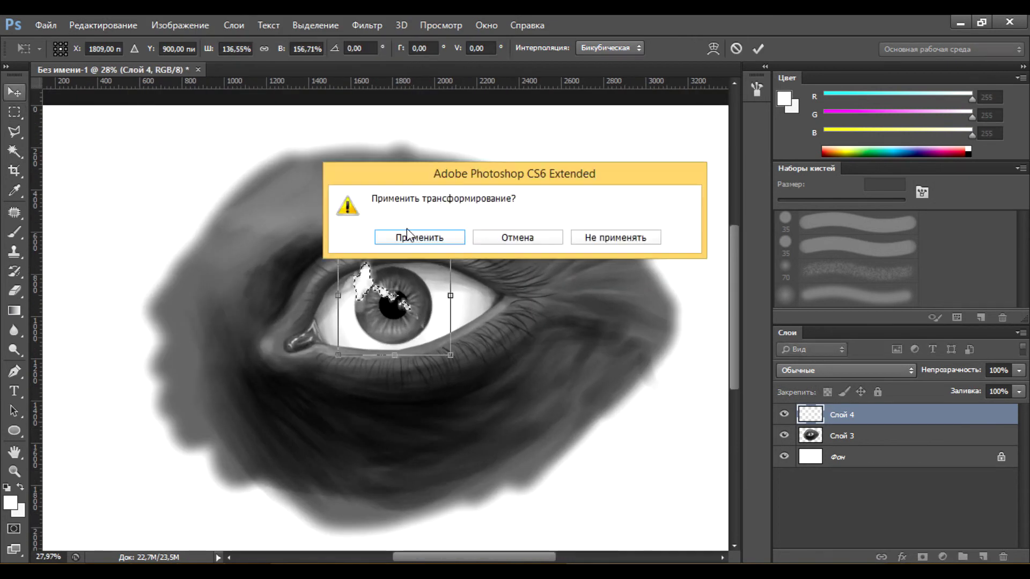
click(408, 237)
Erase the excess highlight, leaving a small catchlight near the pupil, and return to the Brush
key(e)
mouse_move(374, 294)
mouse_down()
mouse_move(333, 333)
mouse_move(357, 322)
mouse_up()
key(ctrl+minus)
key(ctrl+0)
key(ctrl+t)
key(Escape)
key(b)
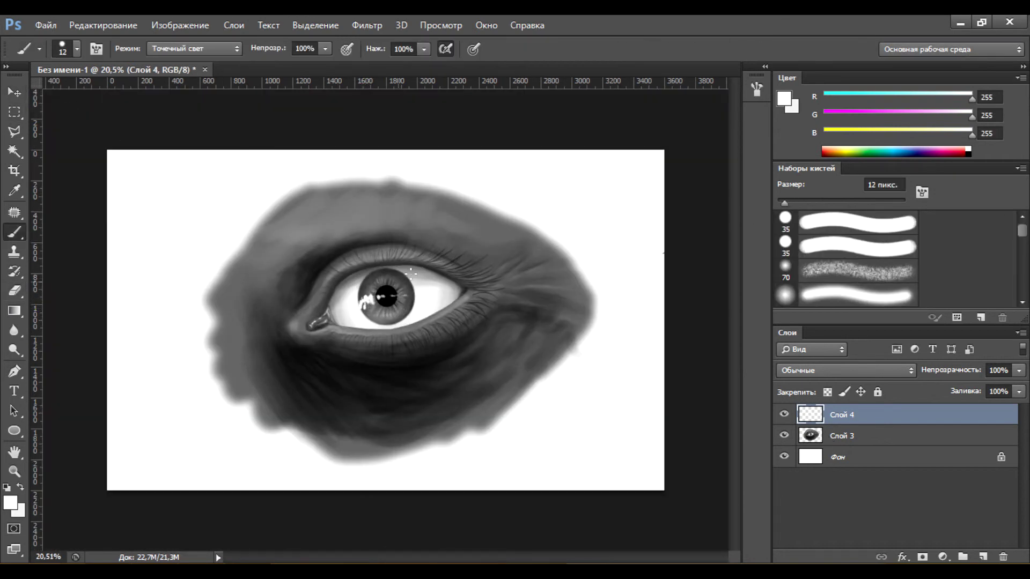
scroll(411, 273, up, 3)
Set the highlight layer's opacity to 72%
key(e)
key(b)
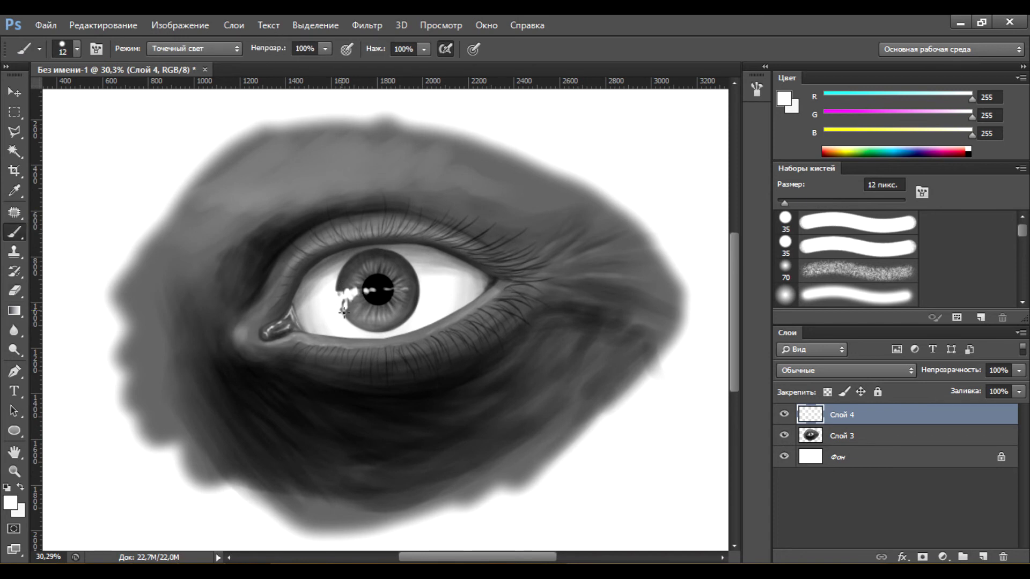
scroll(385, 319, down, 2)
click(998, 370)
text(72)
Add a Multiply layer and paint tan (215,179,127) over the skin around the eye
key(ctrl+shift+alt+n)
click(845, 370)
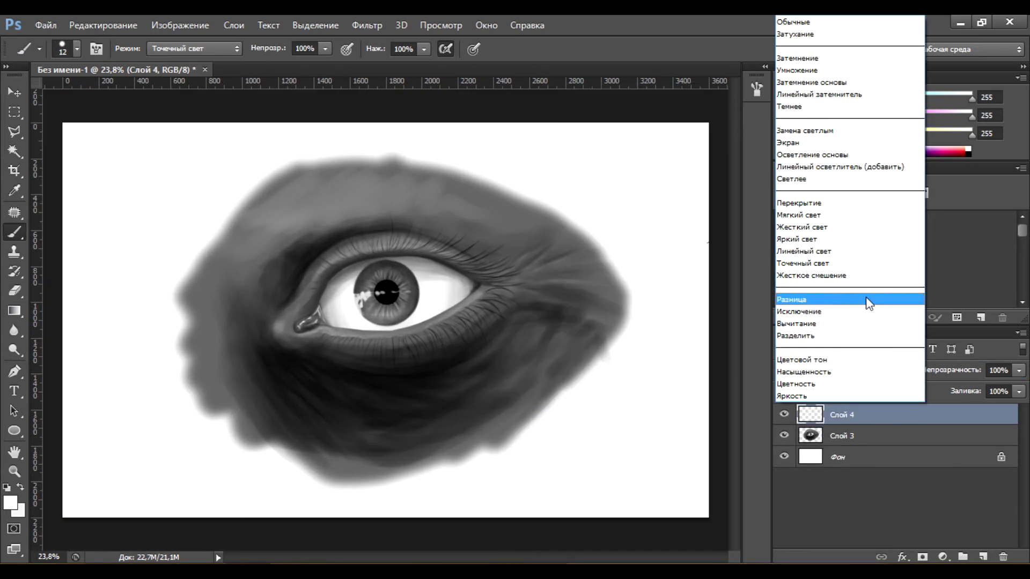
click(857, 364)
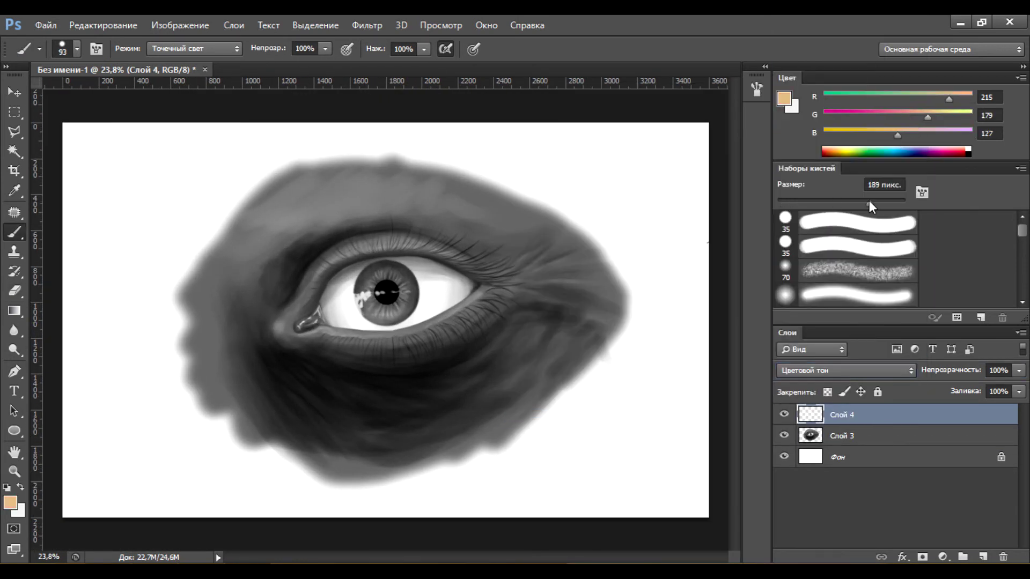
click(858, 369)
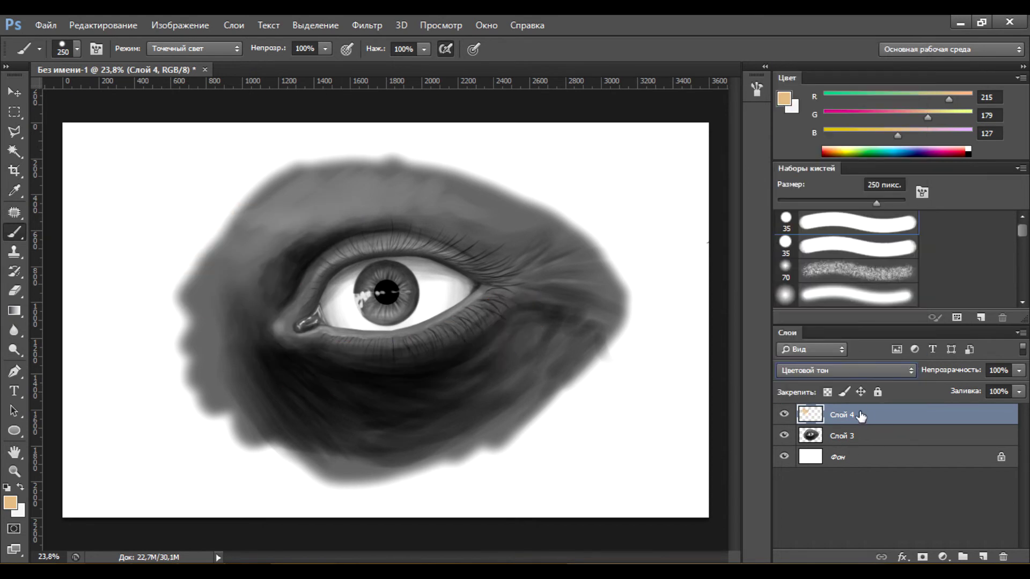
click(858, 370)
click(783, 71)
mouse_move(212, 337)
mouse_down()
mouse_move(510, 295)
mouse_move(600, 294)
mouse_move(221, 301)
mouse_move(449, 402)
mouse_up()
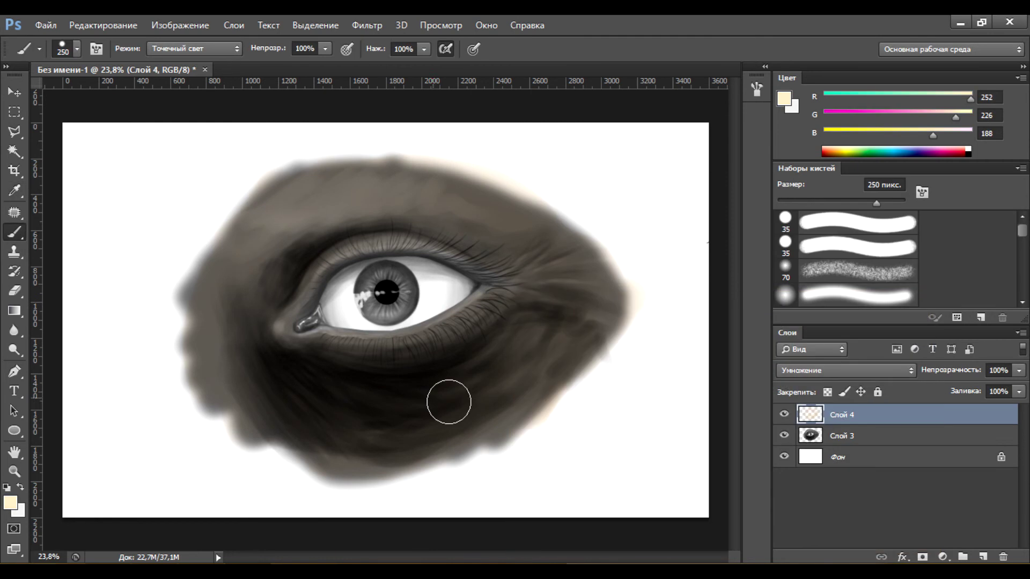
On a new layer, paint a strong red along the lower eyelid
key(ctrl+shift+alt+n)
click(10, 502)
click(718, 308)
click(864, 322)
drag(279, 328, 427, 324)
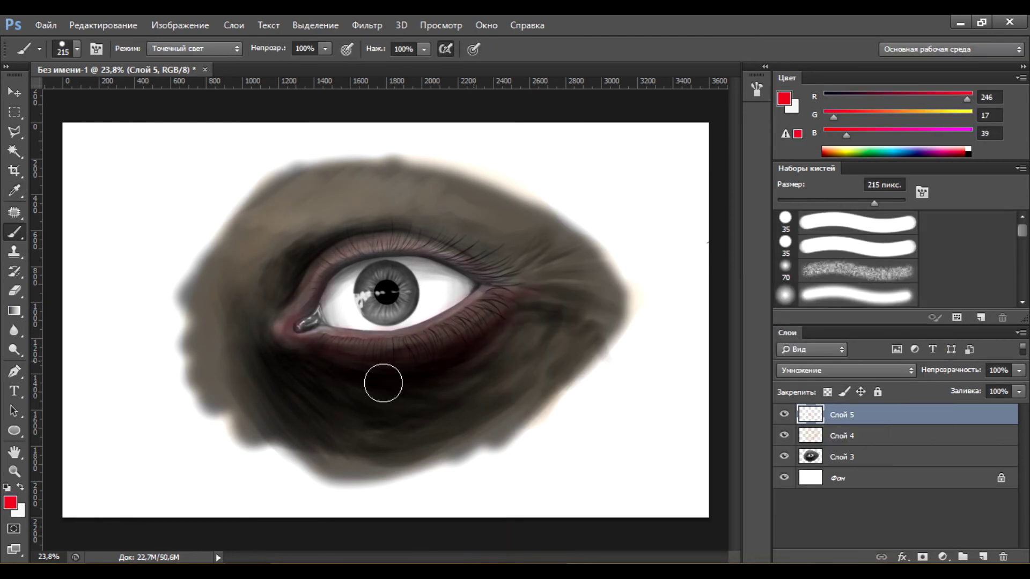
Paint the iris green
mouse_move(370, 270)
mouse_down()
mouse_move(410, 285)
mouse_move(367, 293)
mouse_up()
scroll(389, 296, up, 3)
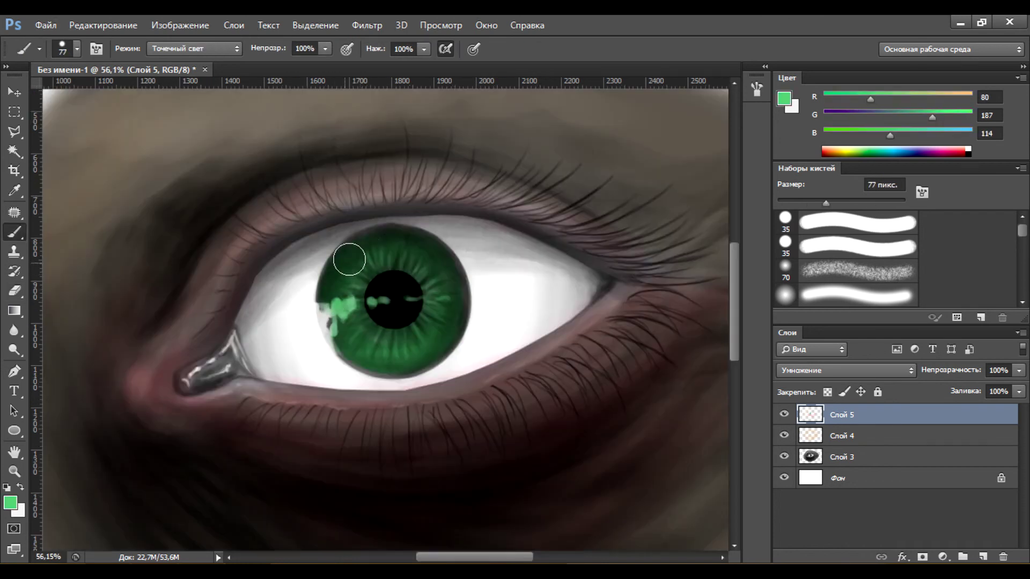
key(e)
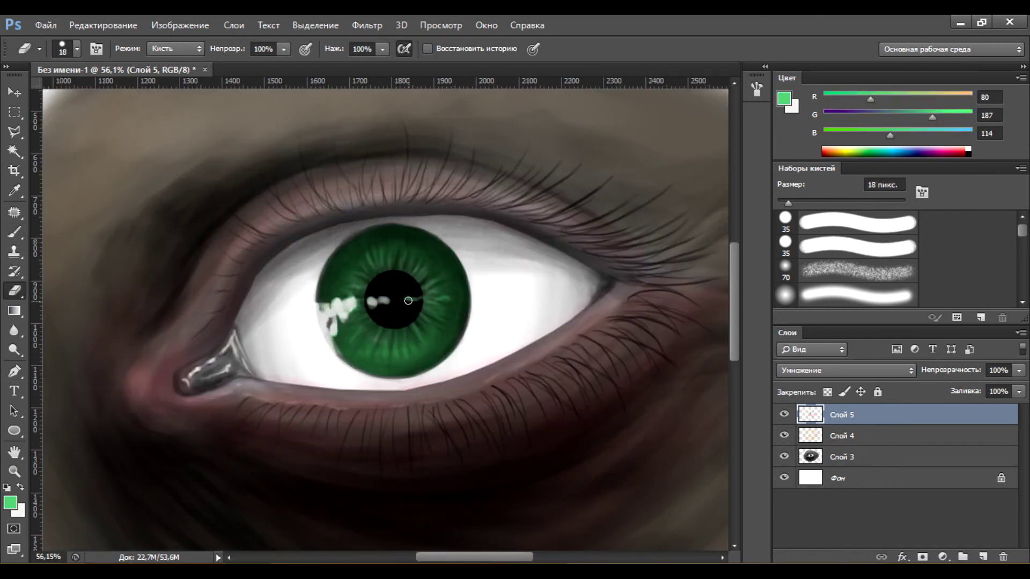
scroll(408, 301, down, 3)
Set the layer to Soft Light, brush beige over the lower-right skin, and pick pure red
click(846, 370)
click(826, 221)
key(b)
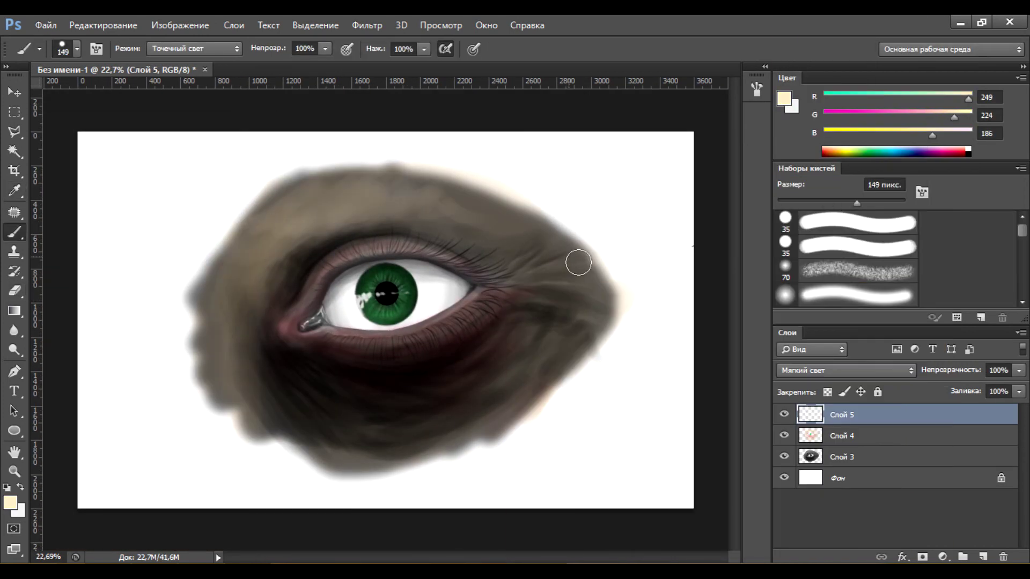
key(bracketright)
key(bracketright)
key(bracketright)
drag(592, 287, 494, 413)
click(822, 152)
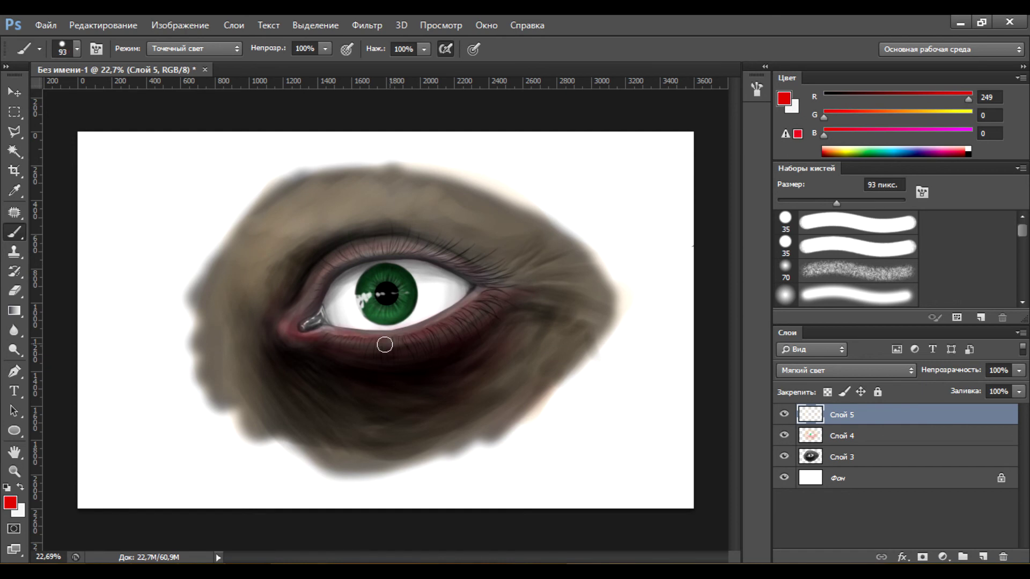
Scale the eye layers up to fill the canvas, then fill the background grey
key(ctrl+t)
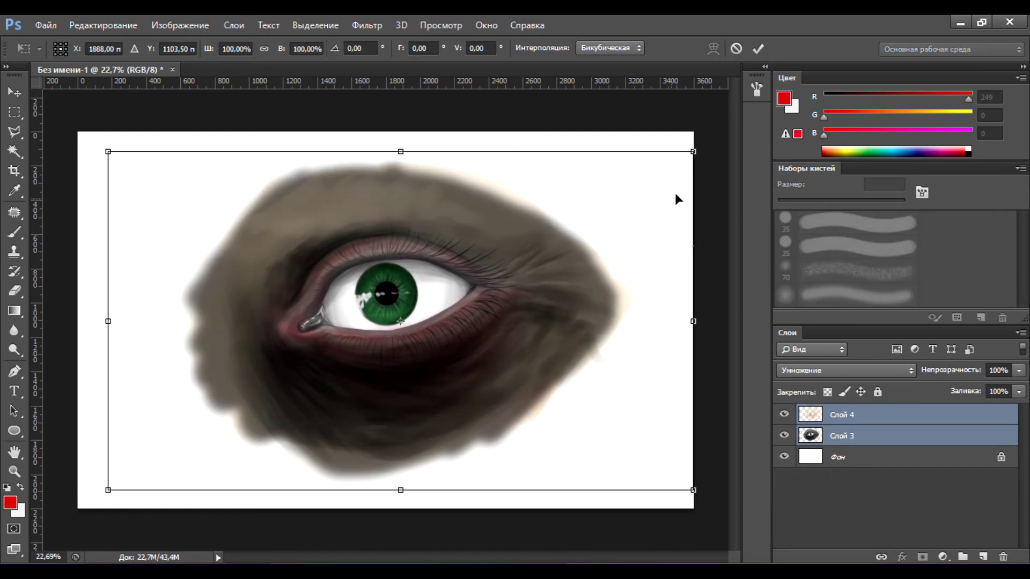
drag(675, 192, 777, 134)
click(400, 303)
key(alt+comma)
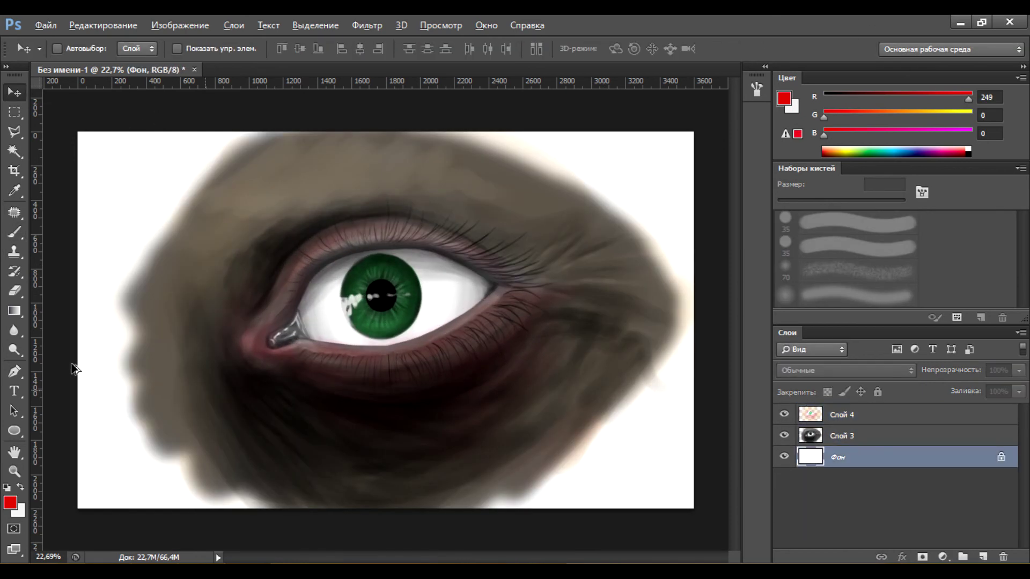
key(g)
click(111, 471)
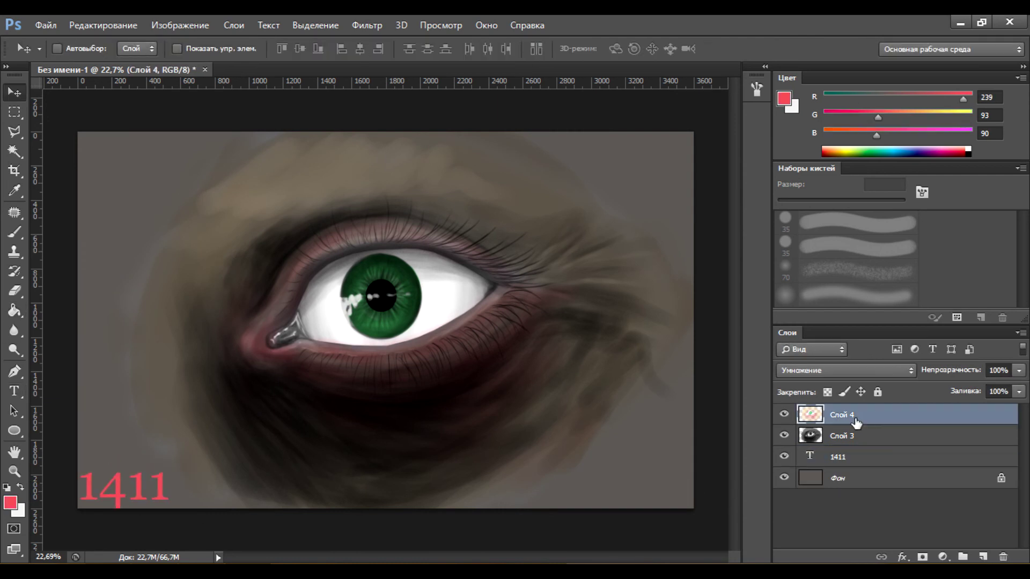
Set the noise layer's opacity to 5% and hide it
text(5)
key(Return)
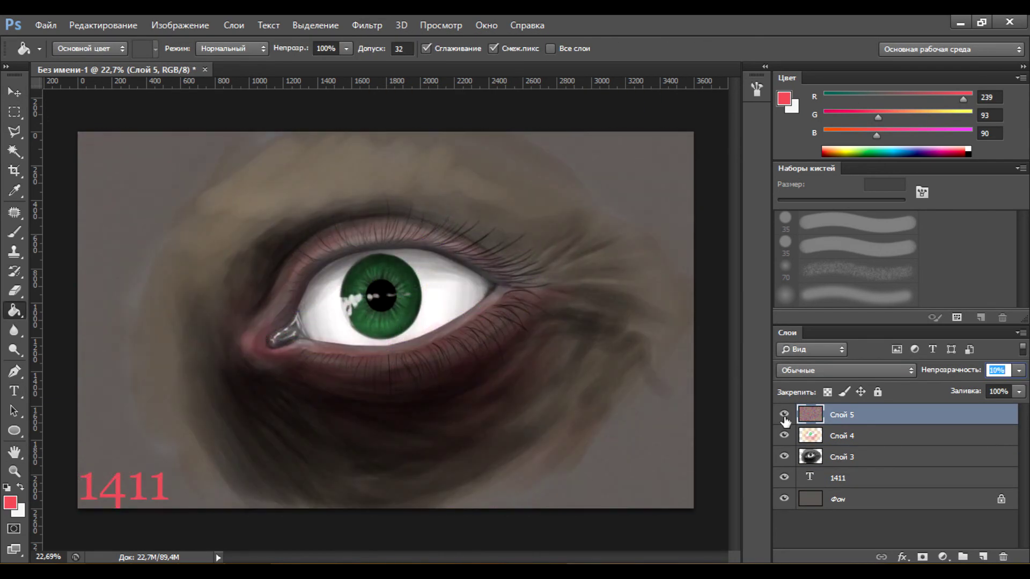
click(784, 417)
key(alt+bracketleft)
key(b)
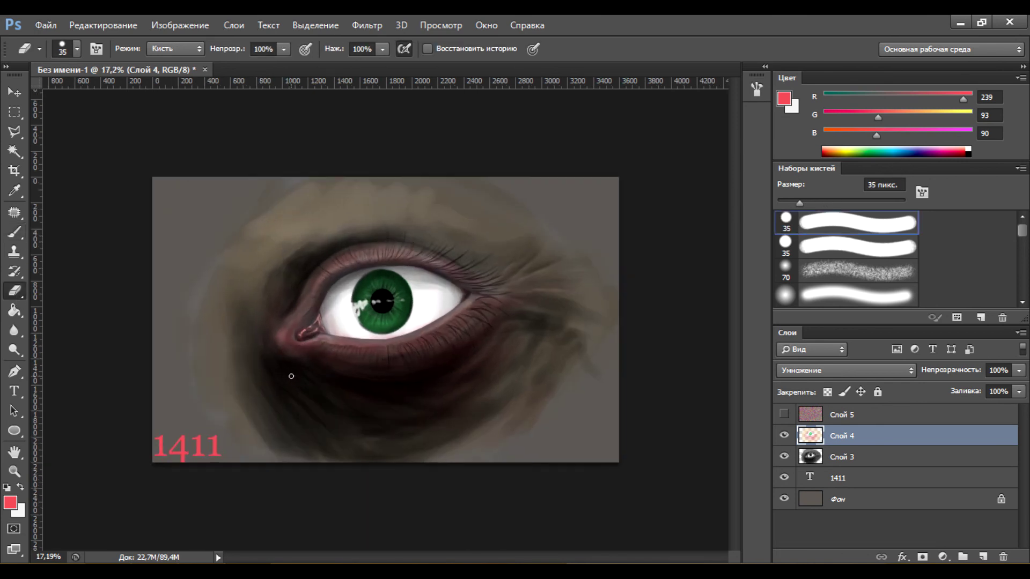
key(b)
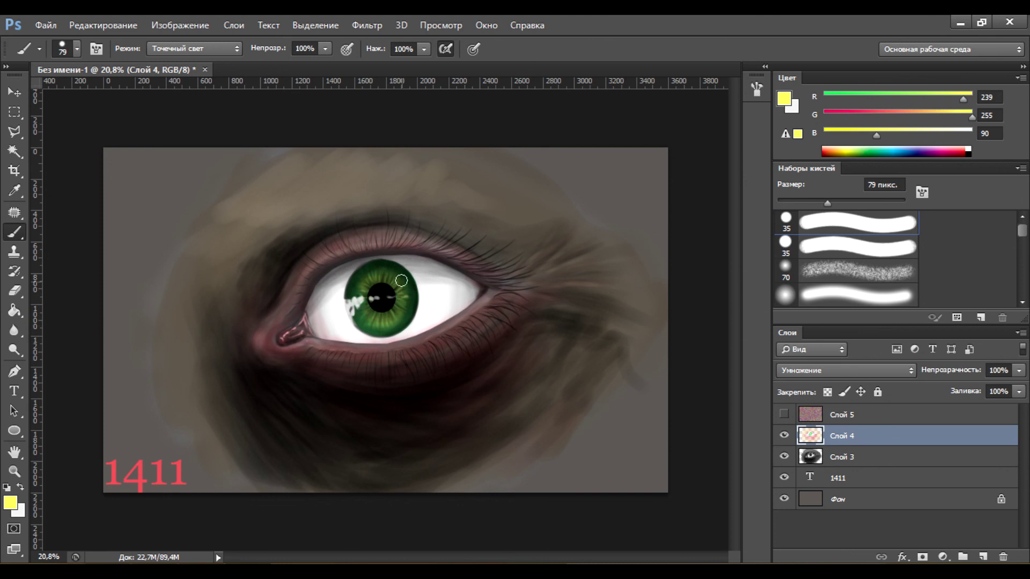
Save the painting as Глаз.psd
key(ctrl+s)
text(Глаз)
key(Return)
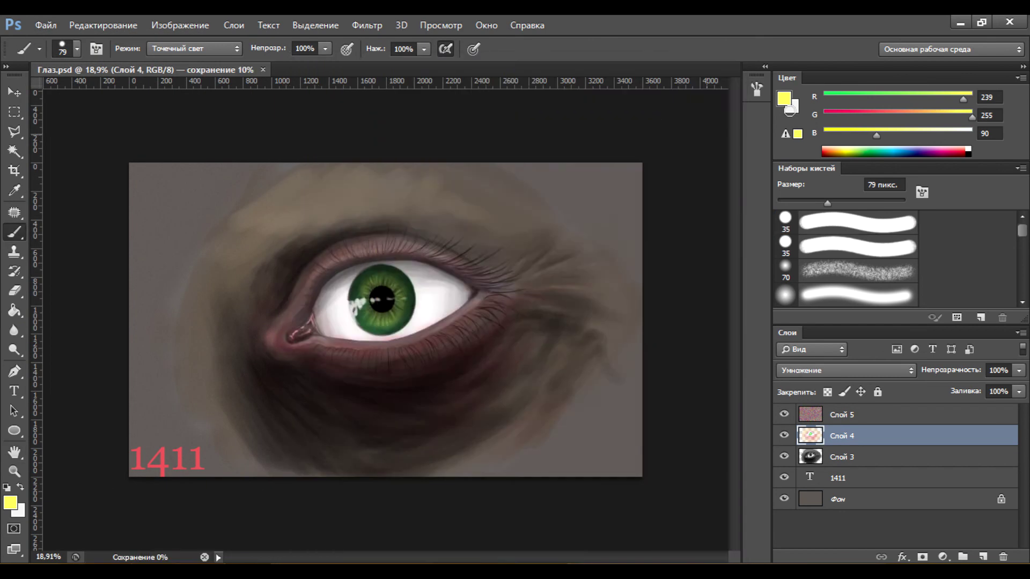